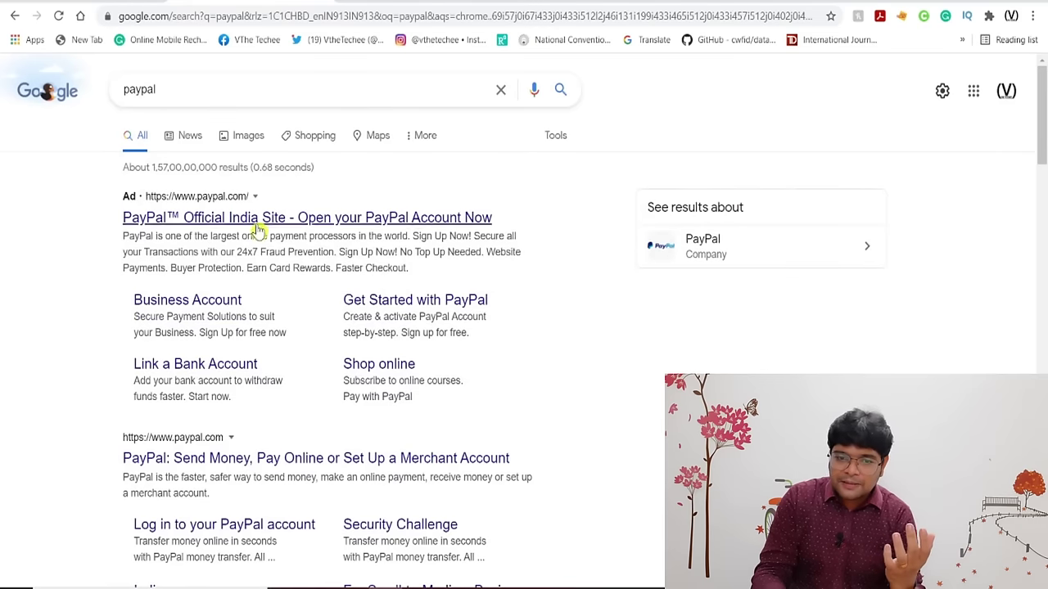
# Open PayPal's official India site from the search results, then open and close Useful Info.
pyautogui.click(302, 220)
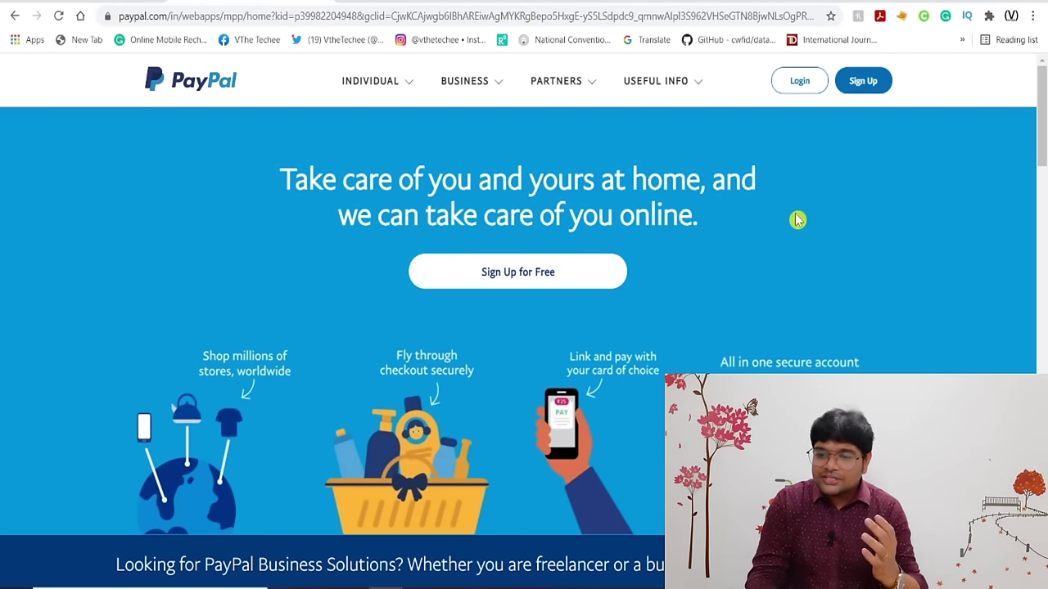
pyautogui.scroll(-5, 794, 218)
pyautogui.scroll(5, 795, 217)
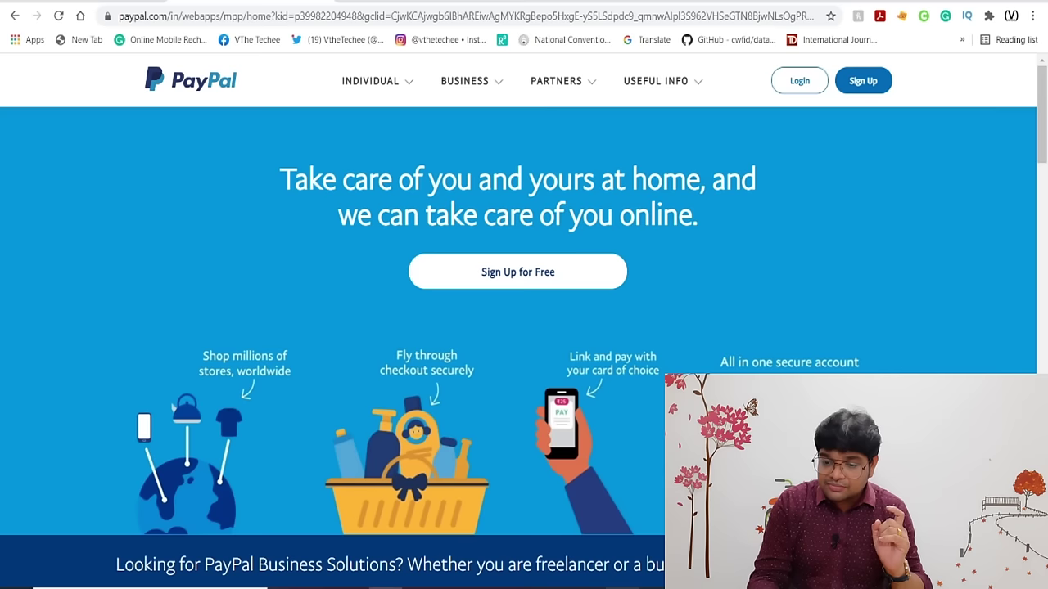
pyautogui.click(656, 80)
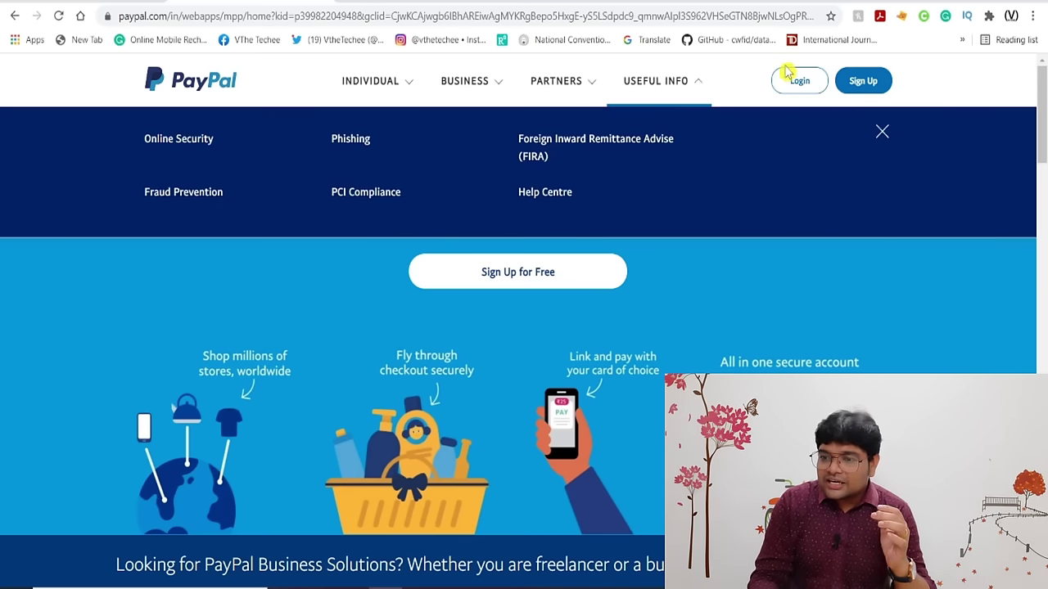
pyautogui.click(882, 131)
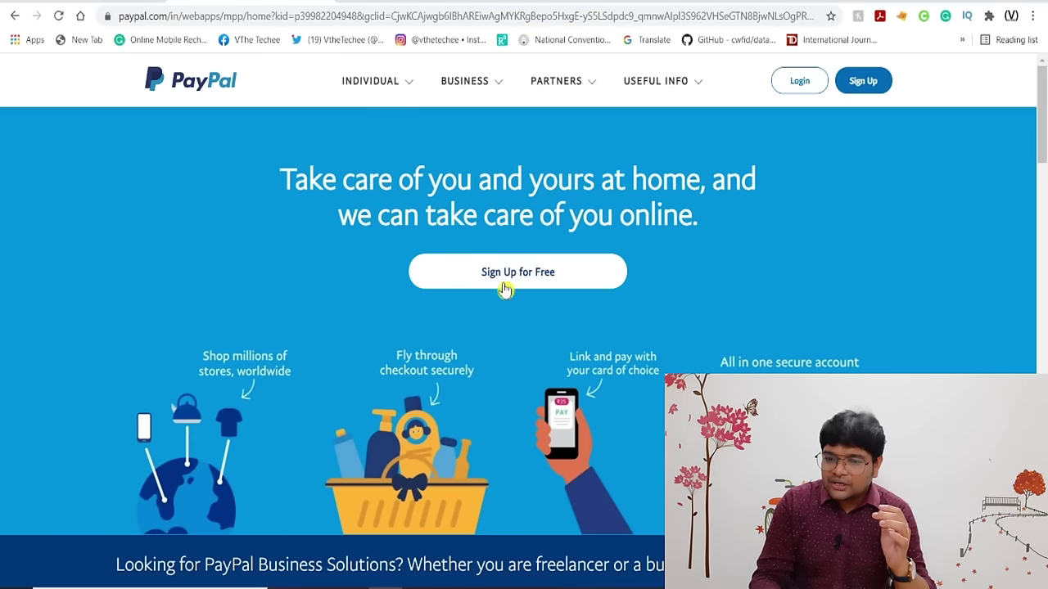
# Start the free sign-up and pick Business Account as the account type.
pyautogui.click(547, 281)
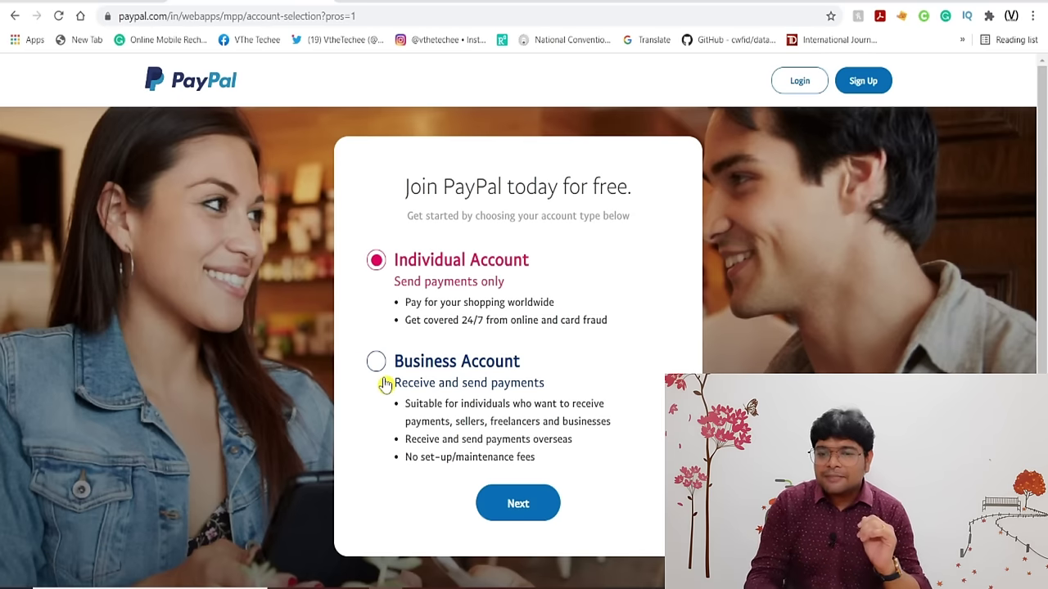
pyautogui.click(376, 362)
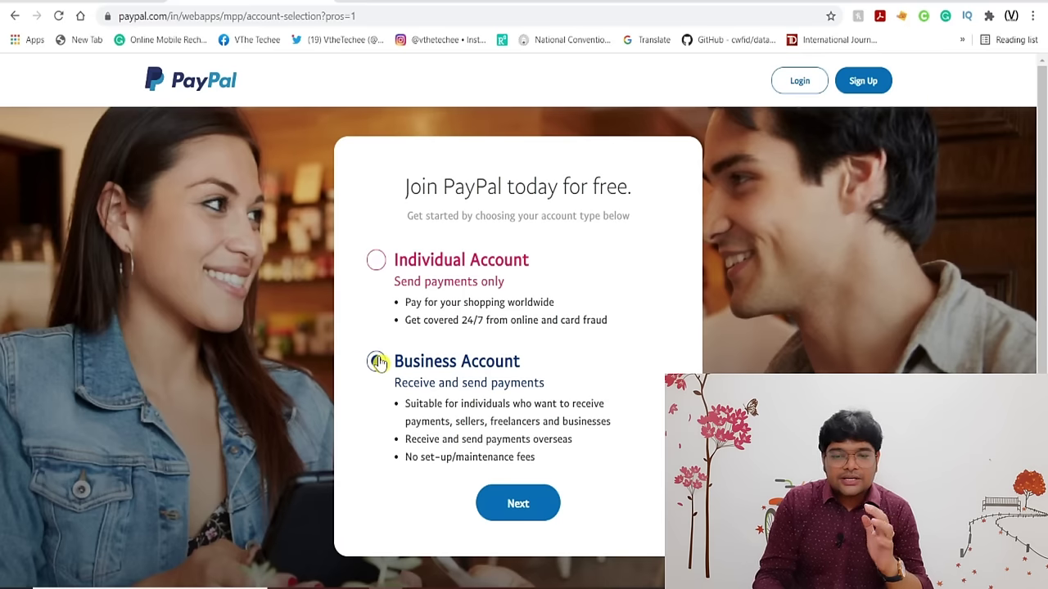
pyautogui.click(384, 294)
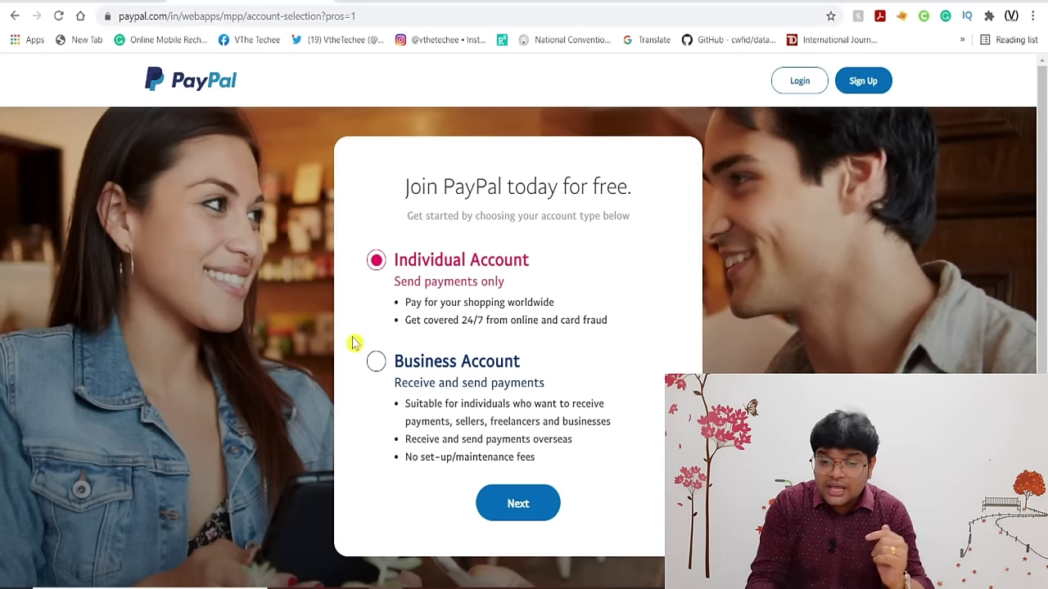
pyautogui.click(375, 364)
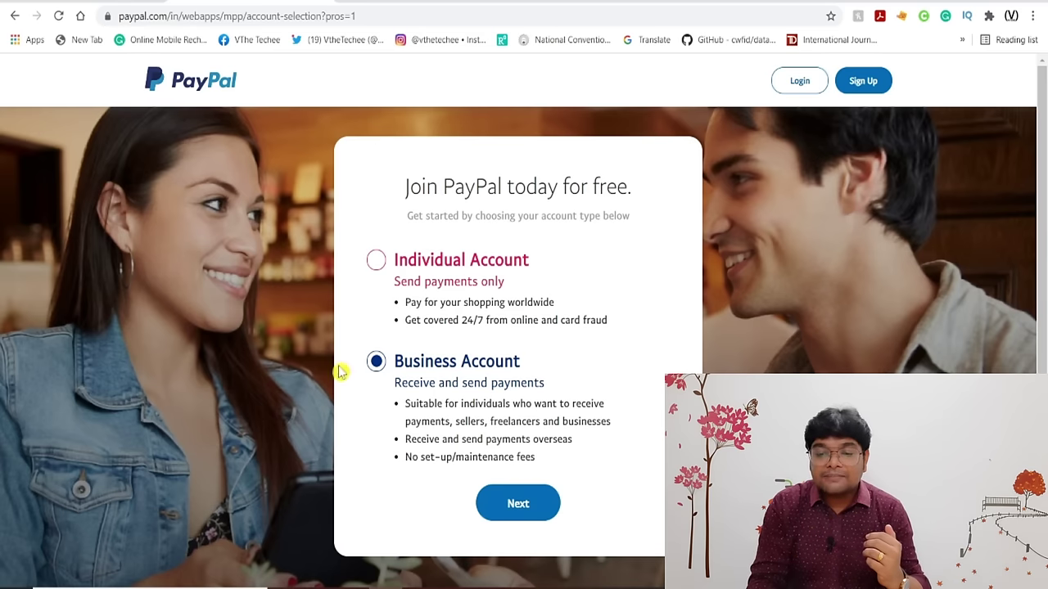
# Choose website sales of goods or services with 0 to 250K USD annual volume, and continue.
pyautogui.click(503, 501)
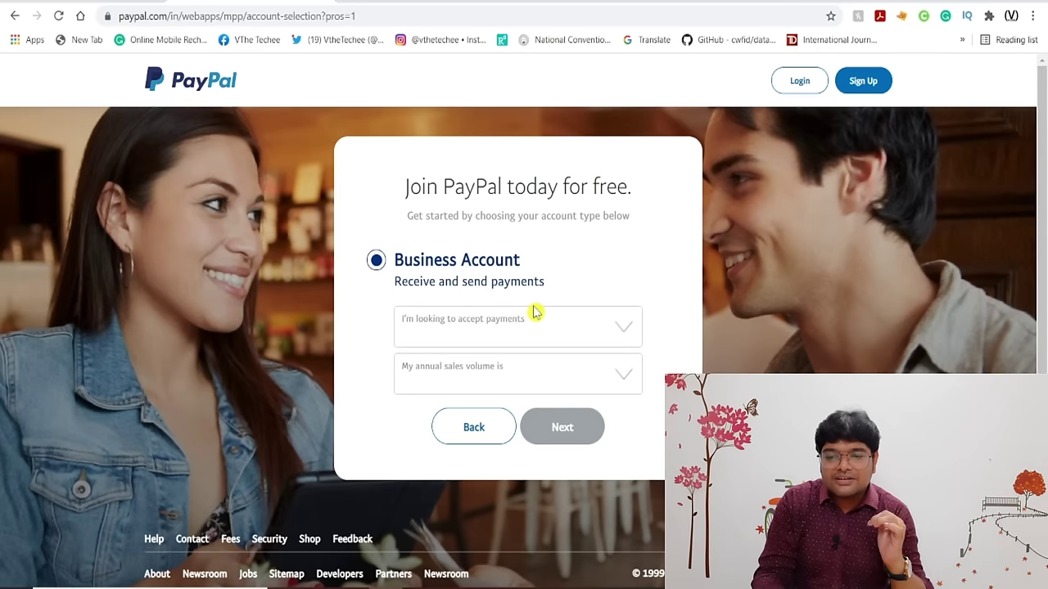
pyautogui.click(628, 333)
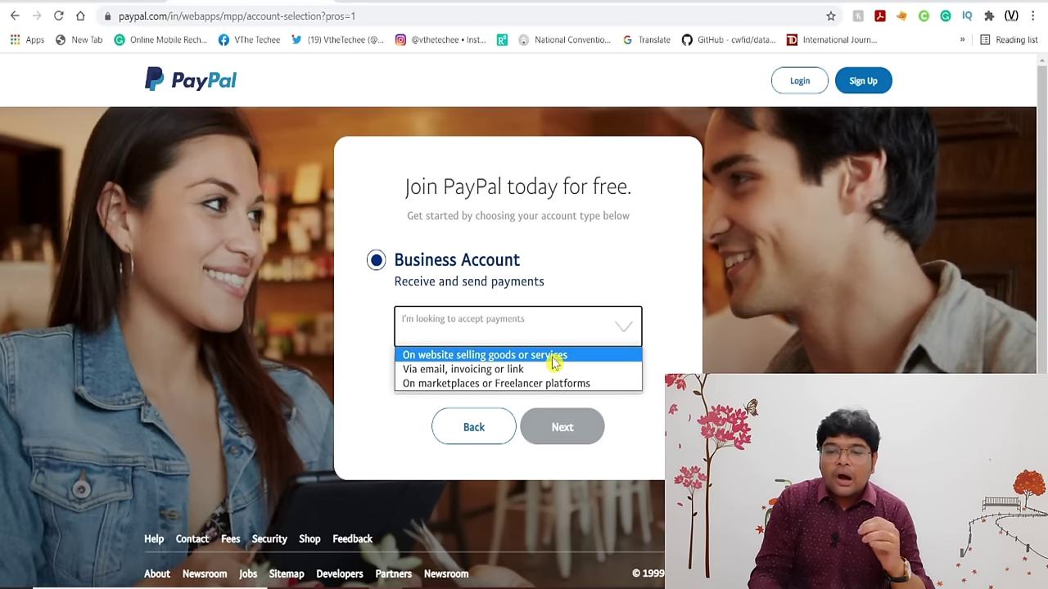
pyautogui.click(602, 359)
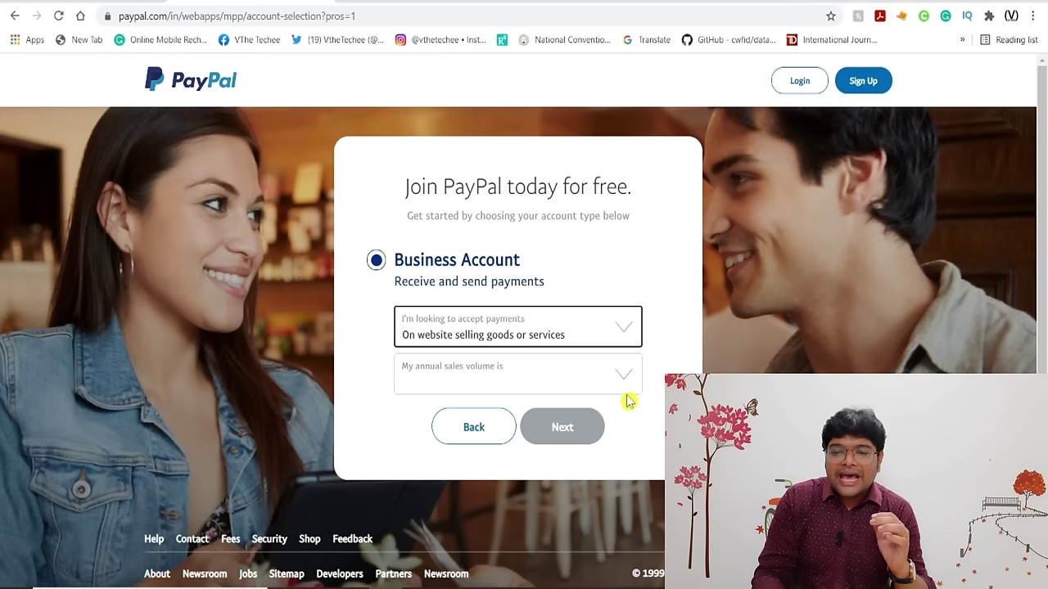
pyautogui.click(606, 380)
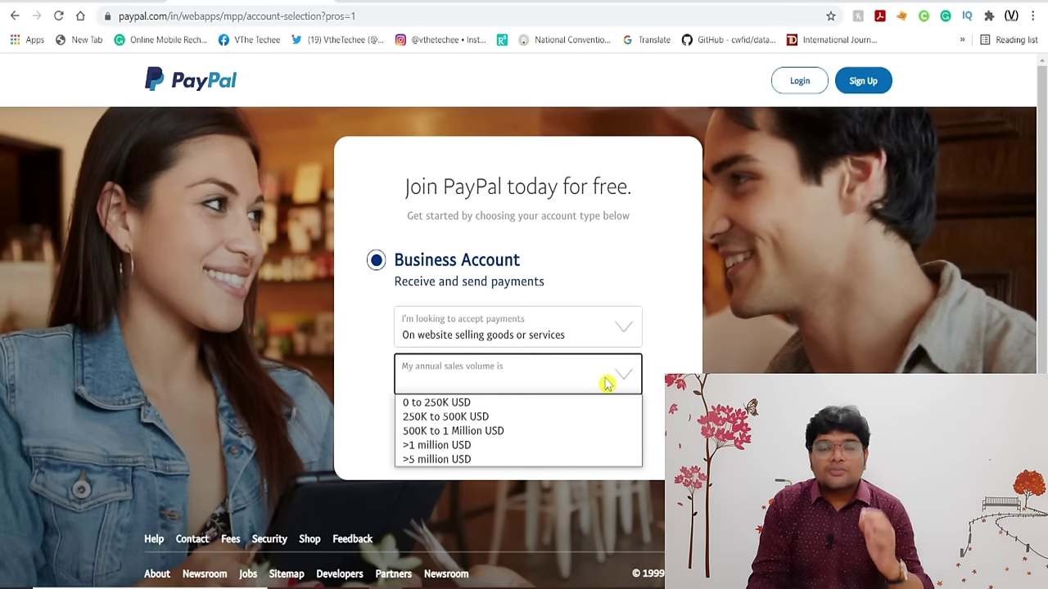
pyautogui.click(554, 407)
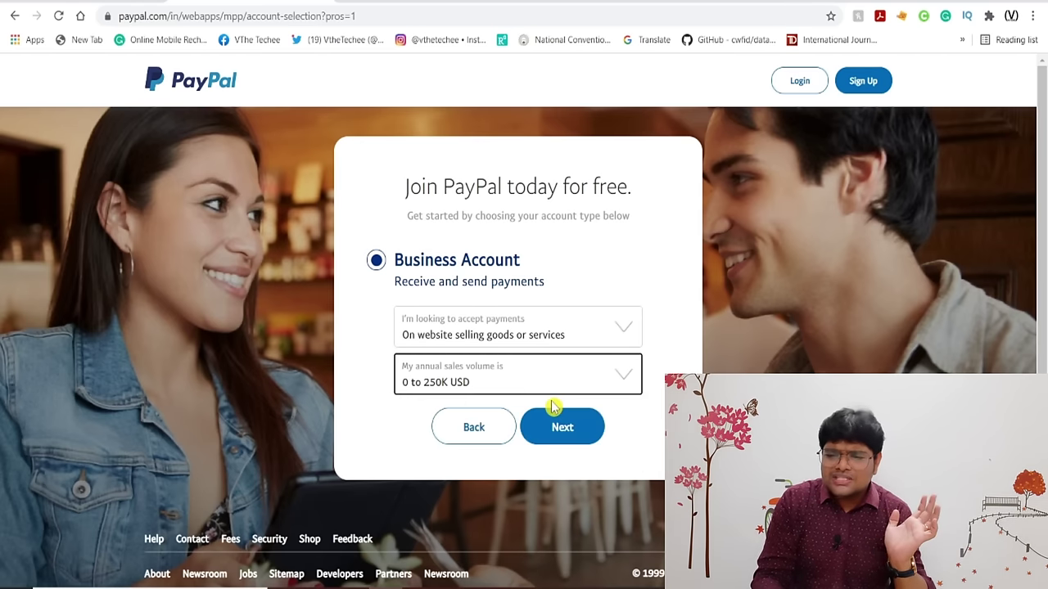
pyautogui.click(589, 427)
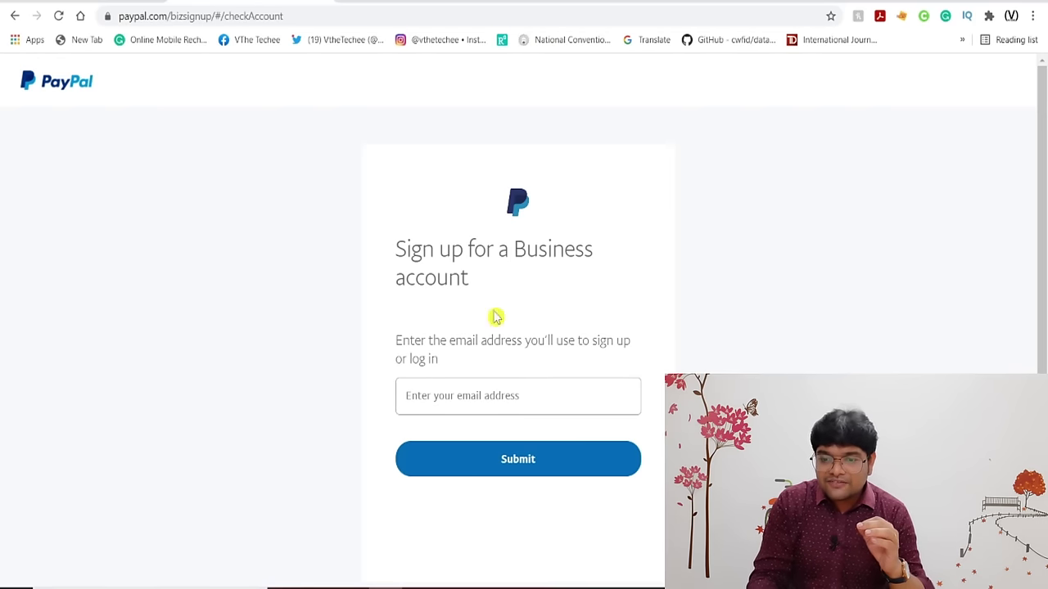
# Submit the new account's email address and then its password.
pyautogui.scroll(-1, 603, 302)
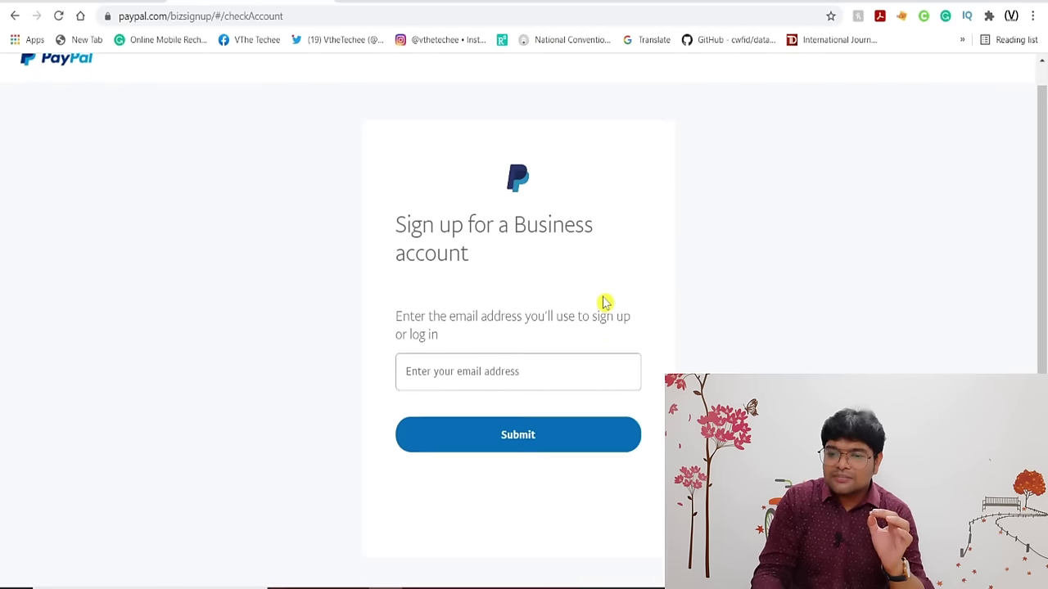
pyautogui.scroll(-1, 603, 302)
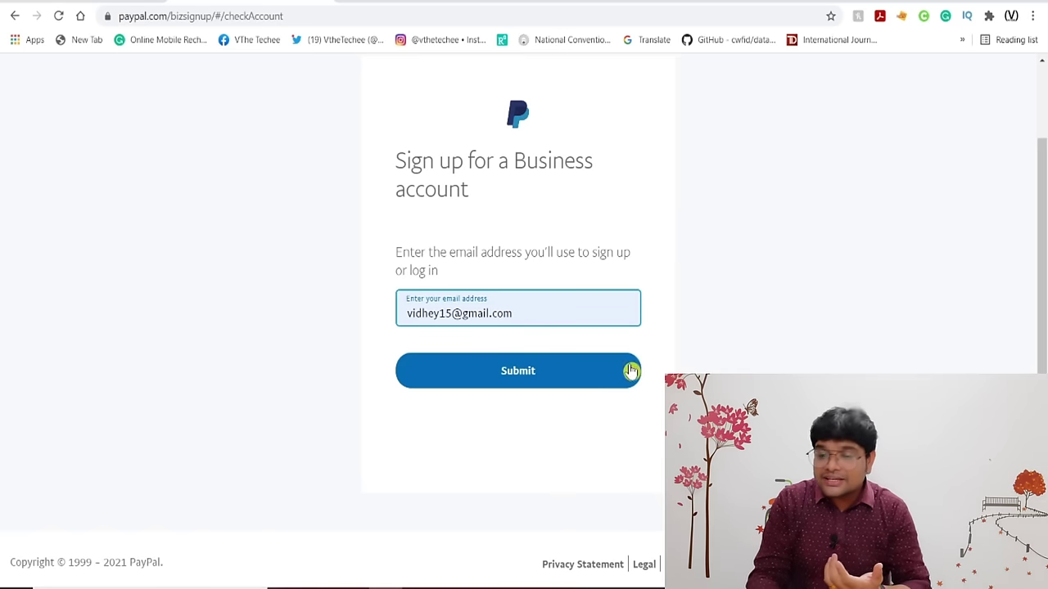
pyautogui.click(597, 382)
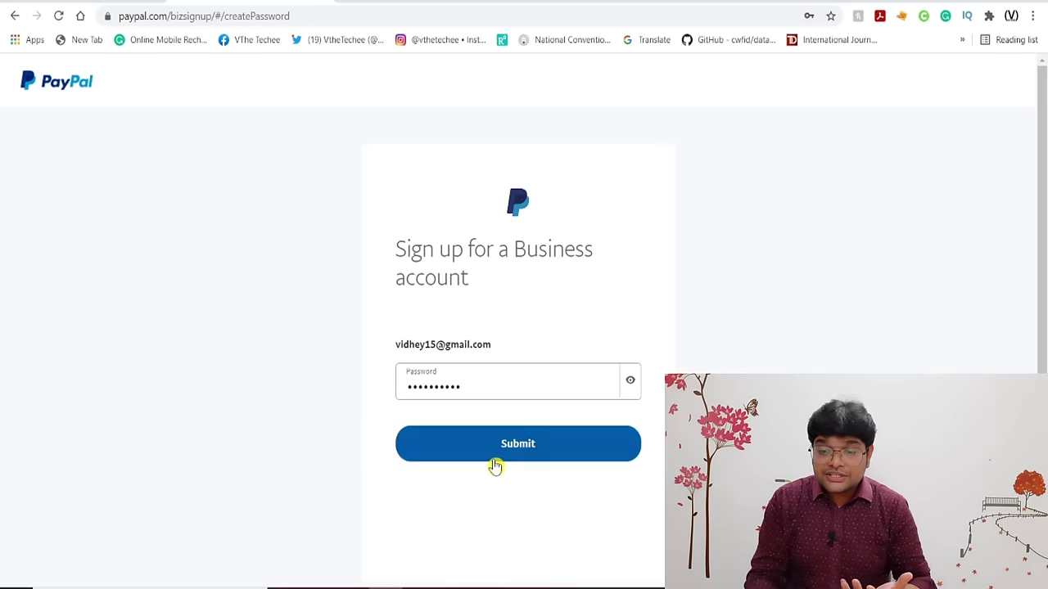
pyautogui.click(493, 456)
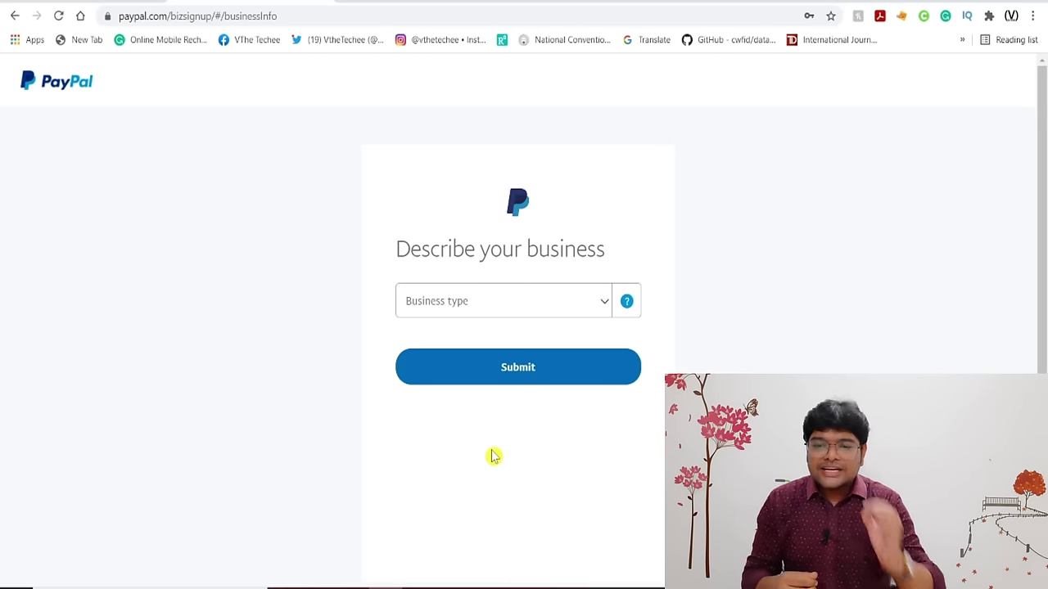
# Set the business type to Individual and zoom the page to 125%.
pyautogui.click(602, 303)
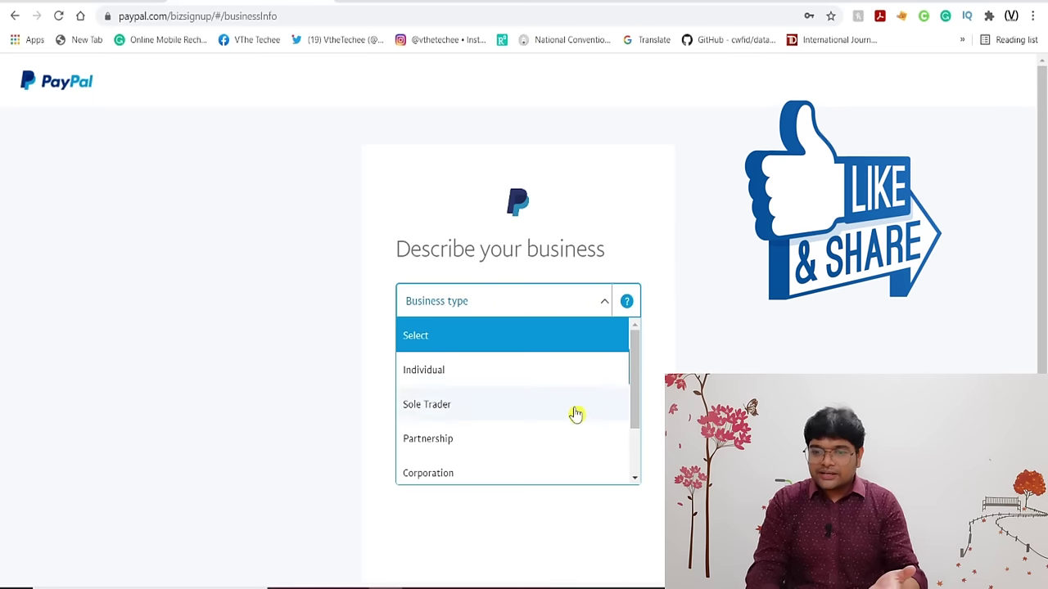
pyautogui.scroll(-2, 565, 432)
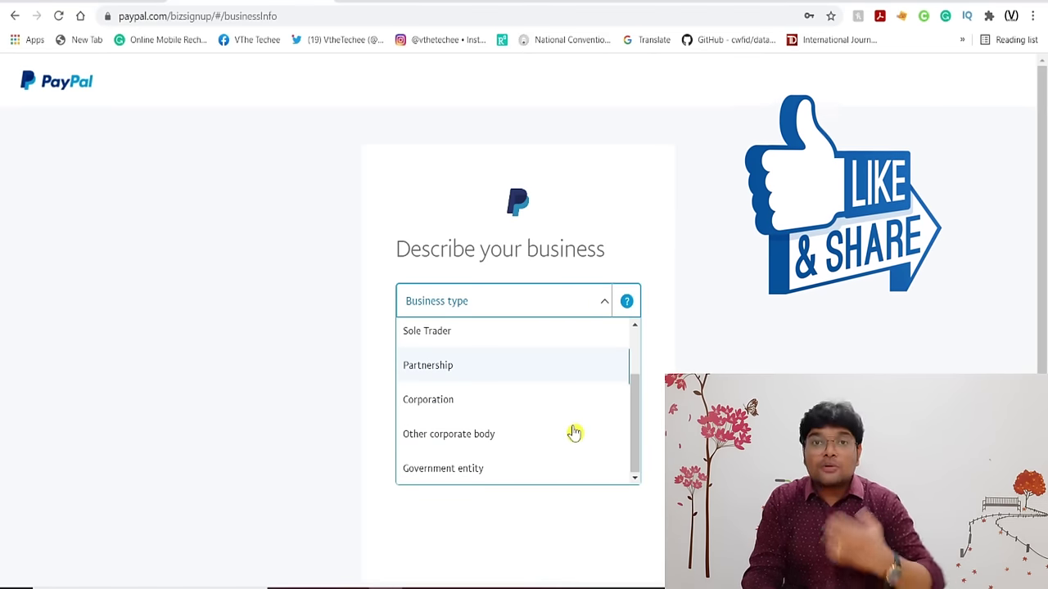
pyautogui.scroll(2, 573, 433)
pyautogui.click(450, 371)
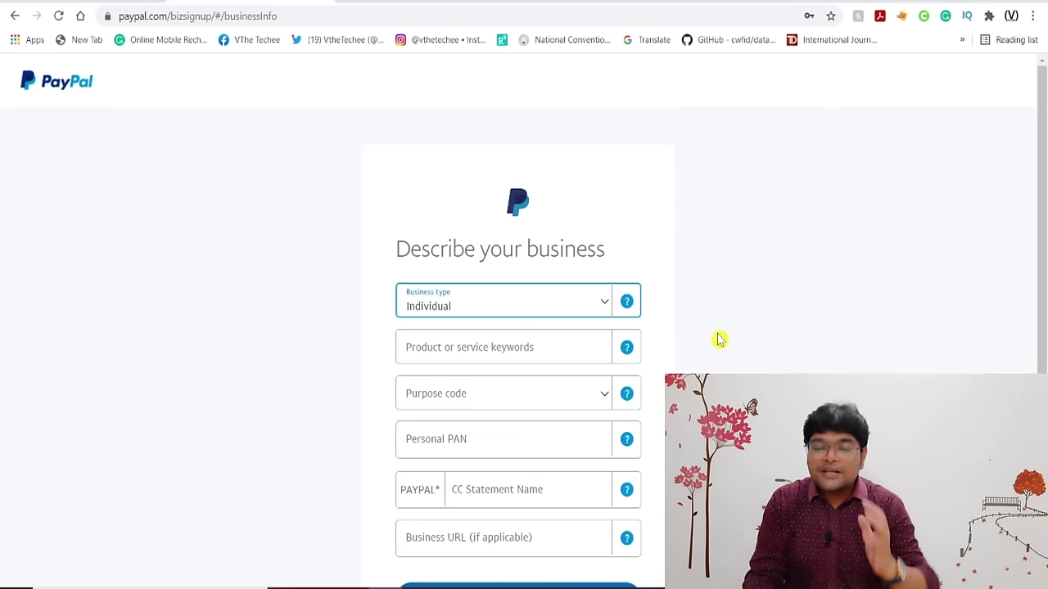
pyautogui.scroll(-1, 719, 340)
pyautogui.scroll(-1, 719, 339)
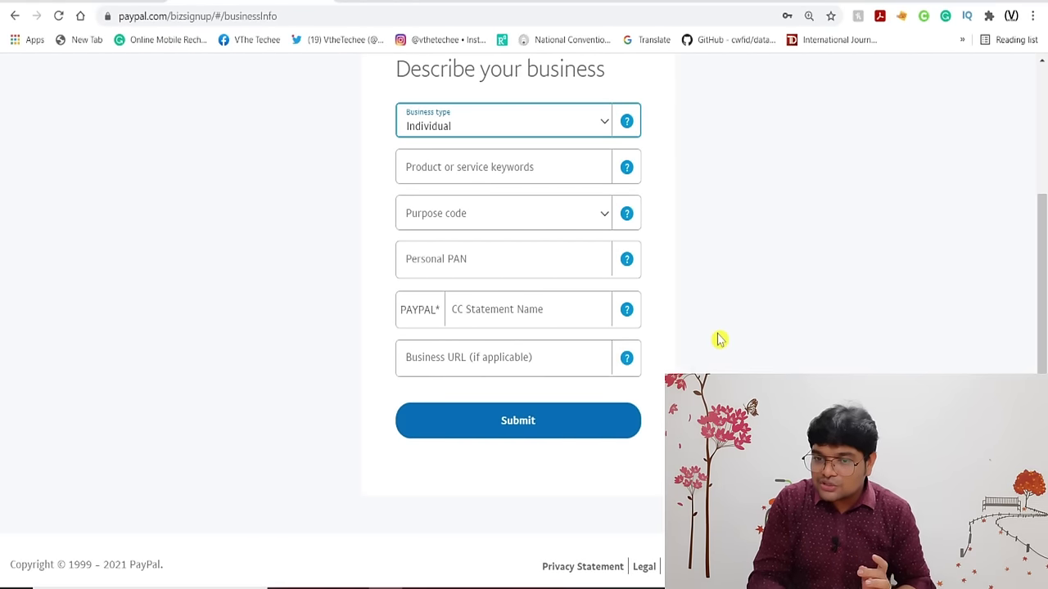
pyautogui.hotkey('ctrl', '+')
pyautogui.hotkey('ctrl', '+')
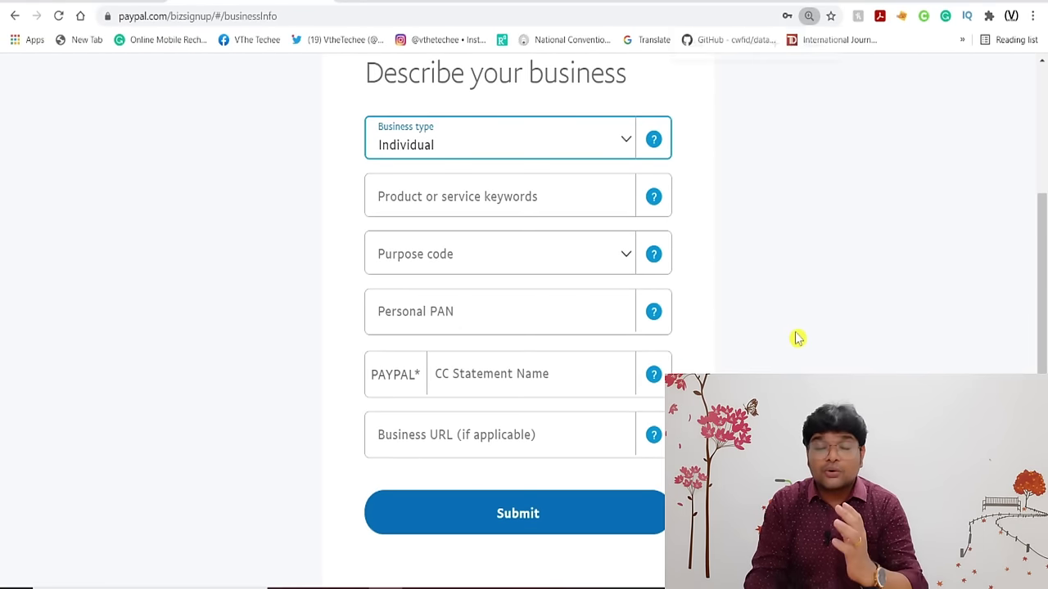
# Search 'computer' and set the product keyword to Computer Network/Information Services.
pyautogui.click(564, 207)
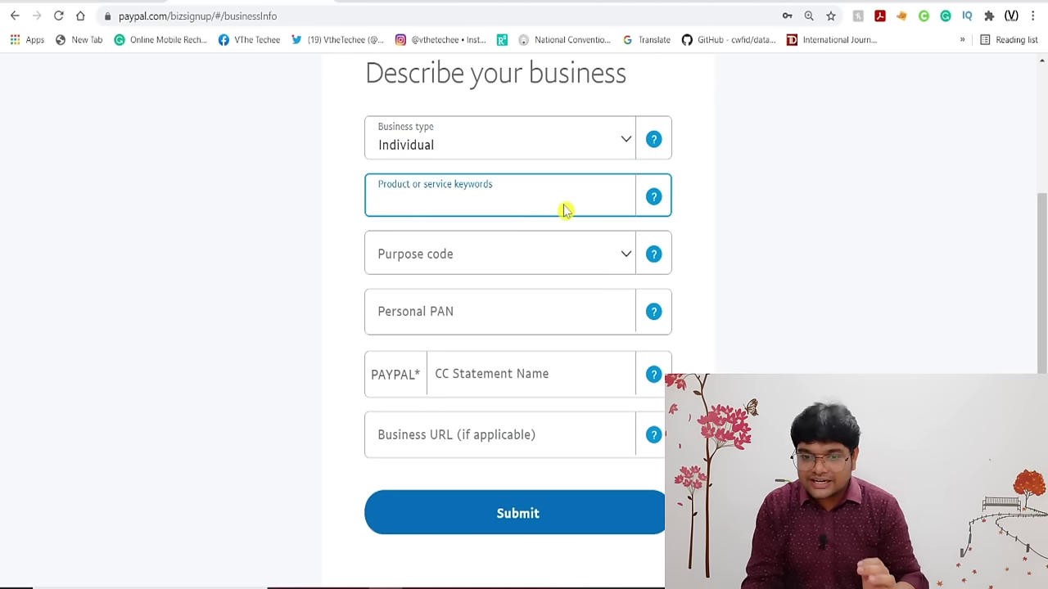
pyautogui.write('computer')
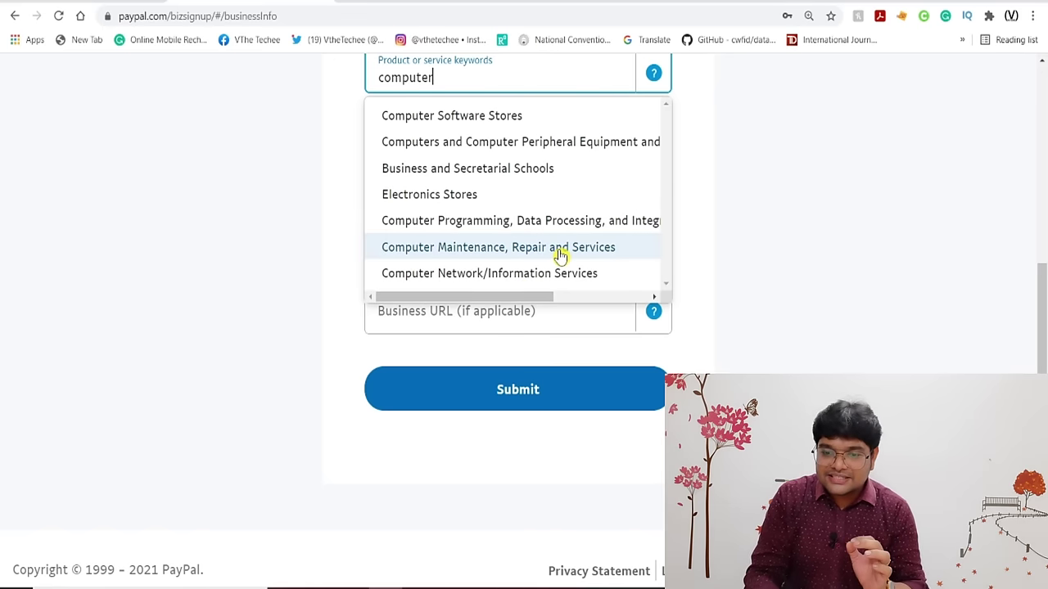
pyautogui.scroll(1, 561, 255)
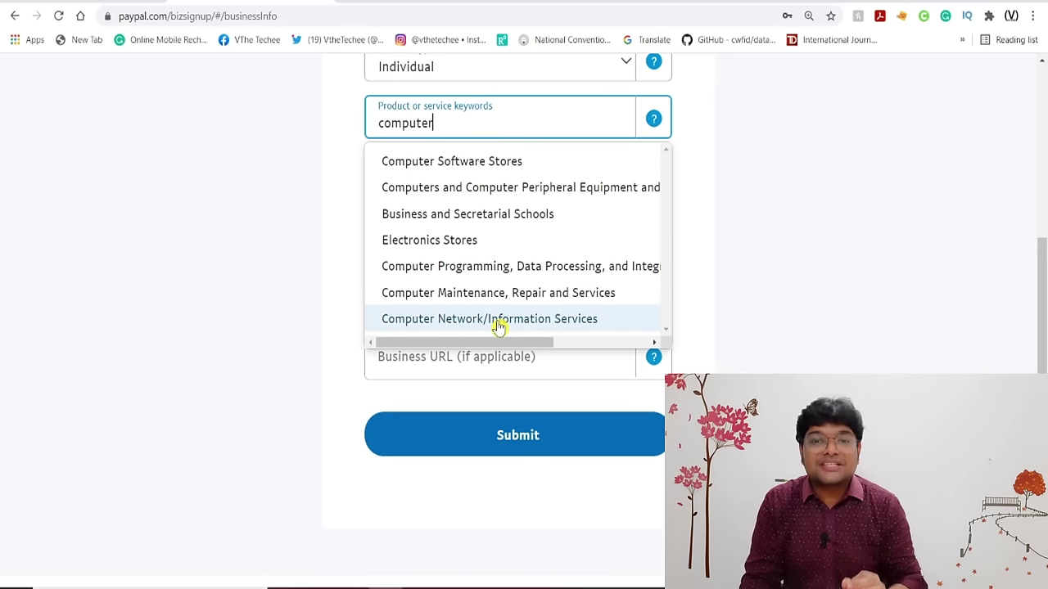
pyautogui.click(498, 321)
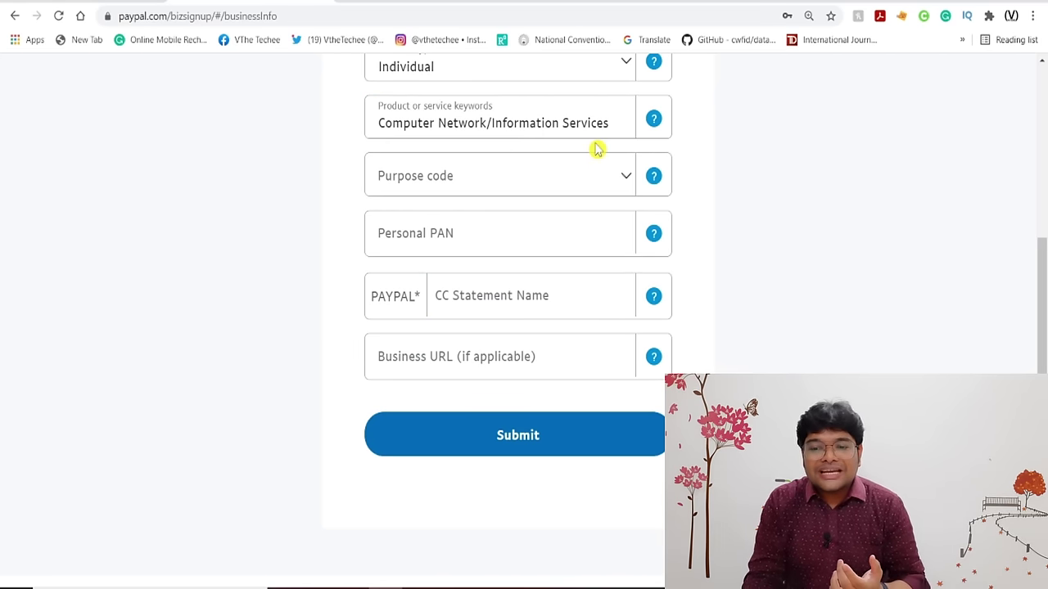
# Select purpose code P0806 – Other information services.
pyautogui.click(480, 186)
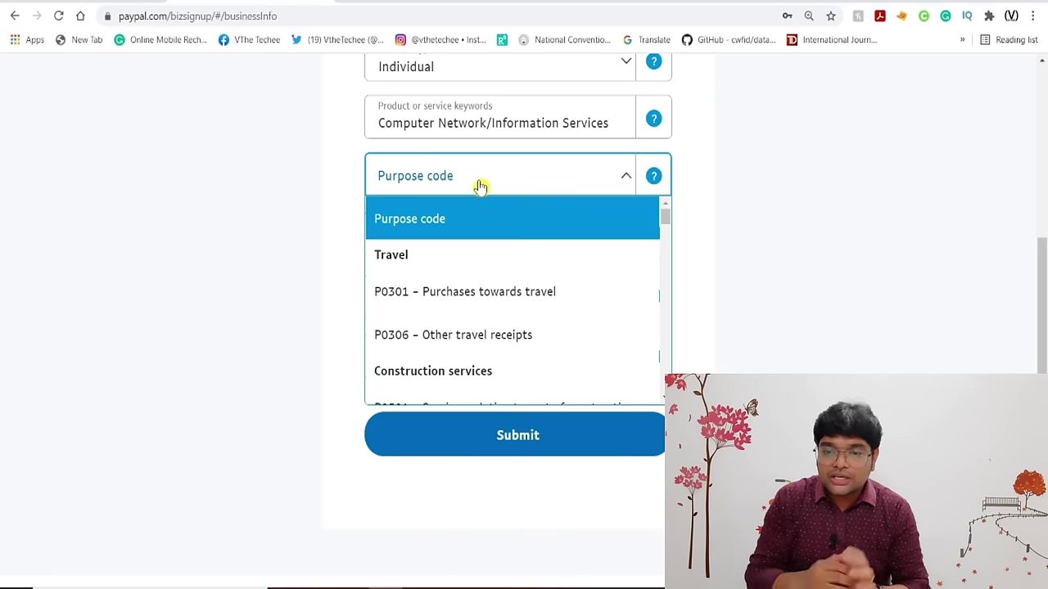
pyautogui.scroll(-10, 475, 275)
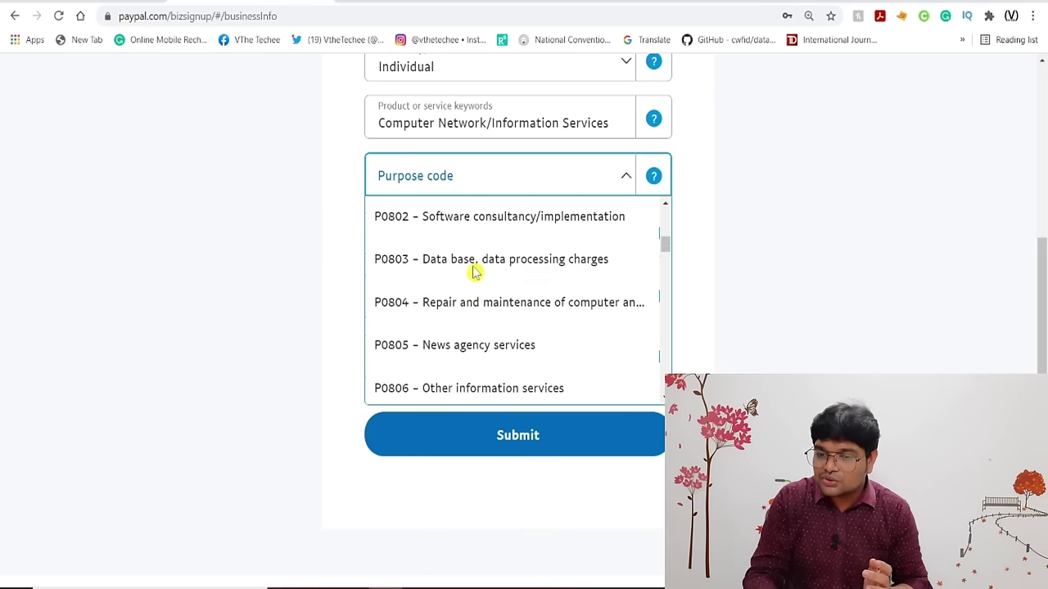
pyautogui.scroll(2, 487, 270)
pyautogui.scroll(-2, 495, 268)
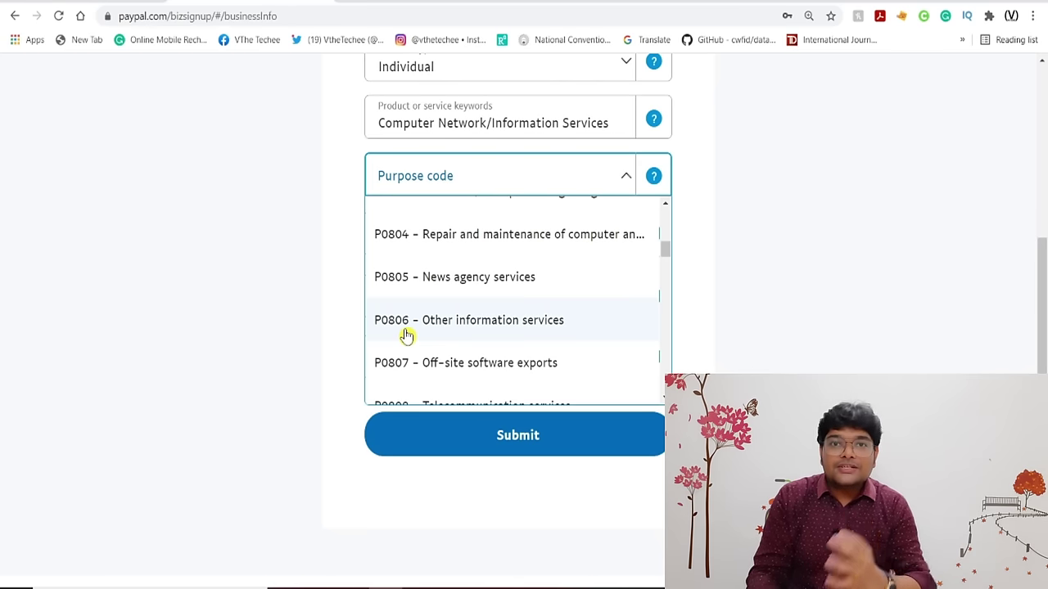
pyautogui.click(519, 324)
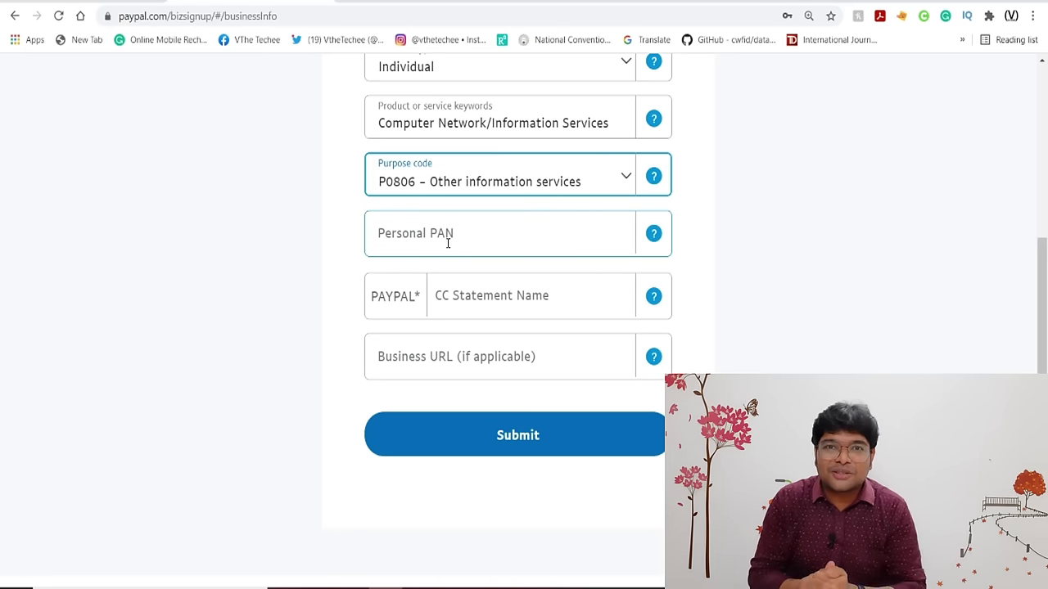
# Enter the card statement name and submit the business details form.
pyautogui.click(440, 299)
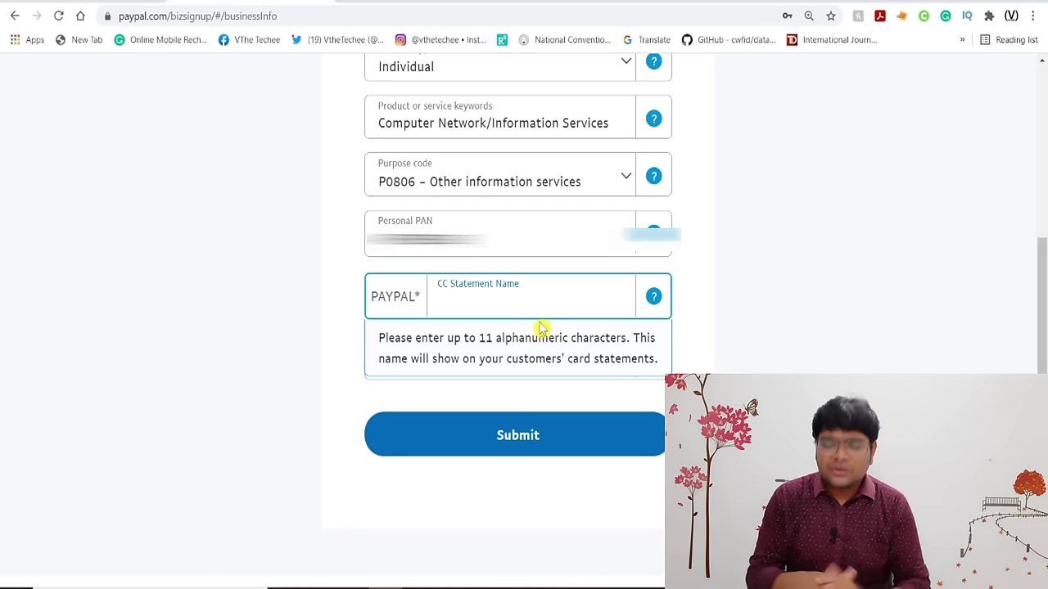
pyautogui.write('VIDHEY15')
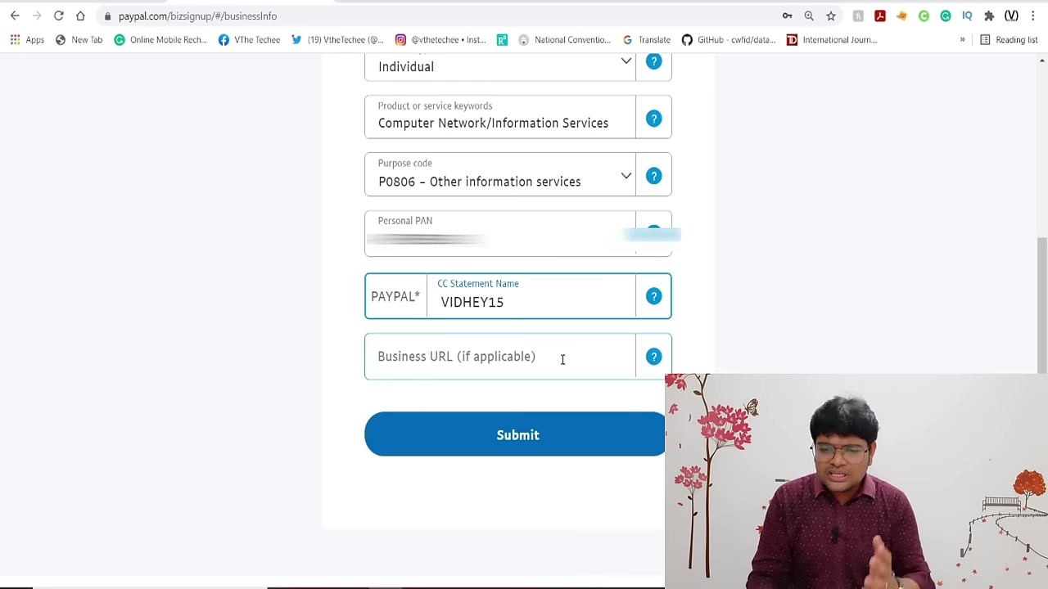
pyautogui.scroll(-1, 562, 358)
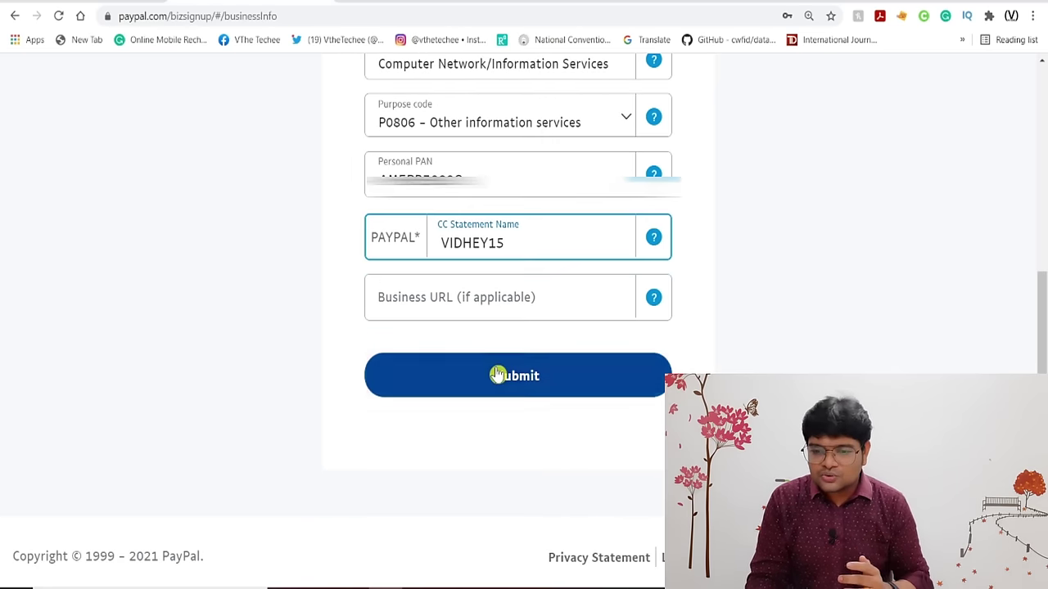
pyautogui.click(497, 372)
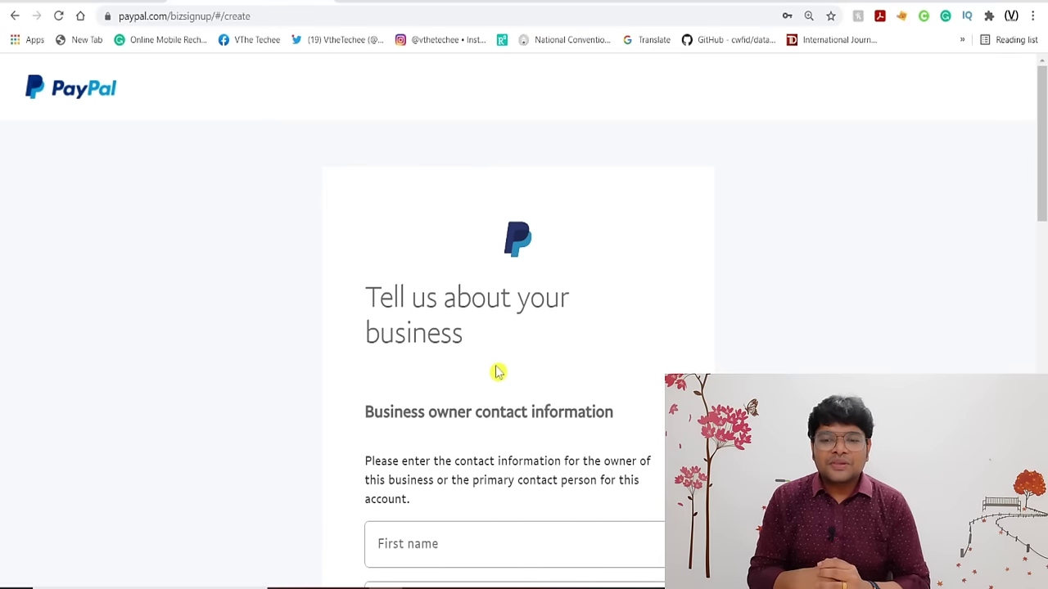
# Scroll down to Business Information and select the primary contact phone field.
pyautogui.scroll(-3, 496, 372)
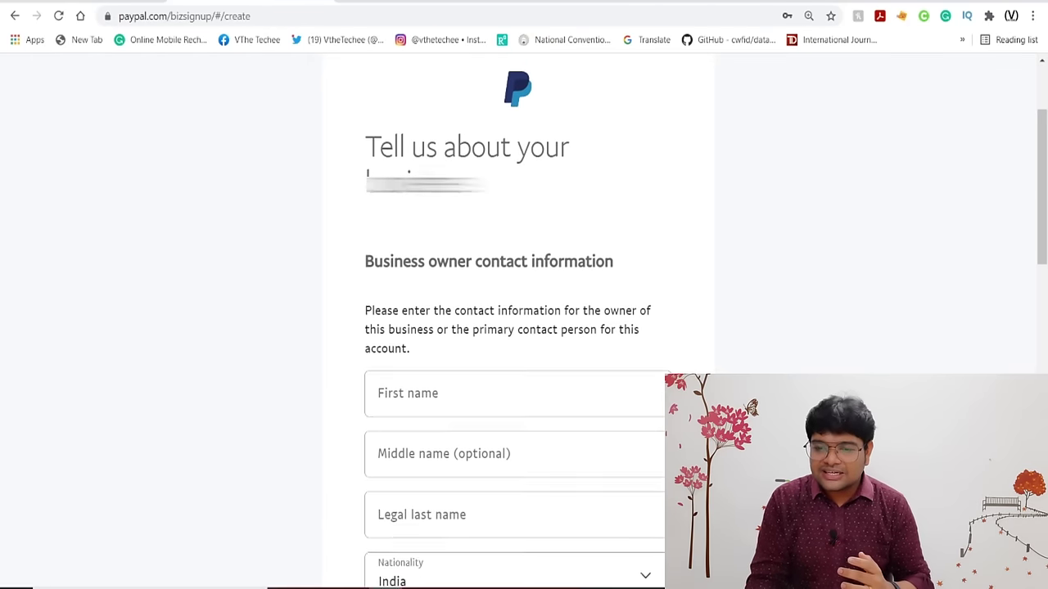
pyautogui.scroll(-2, 517, 328)
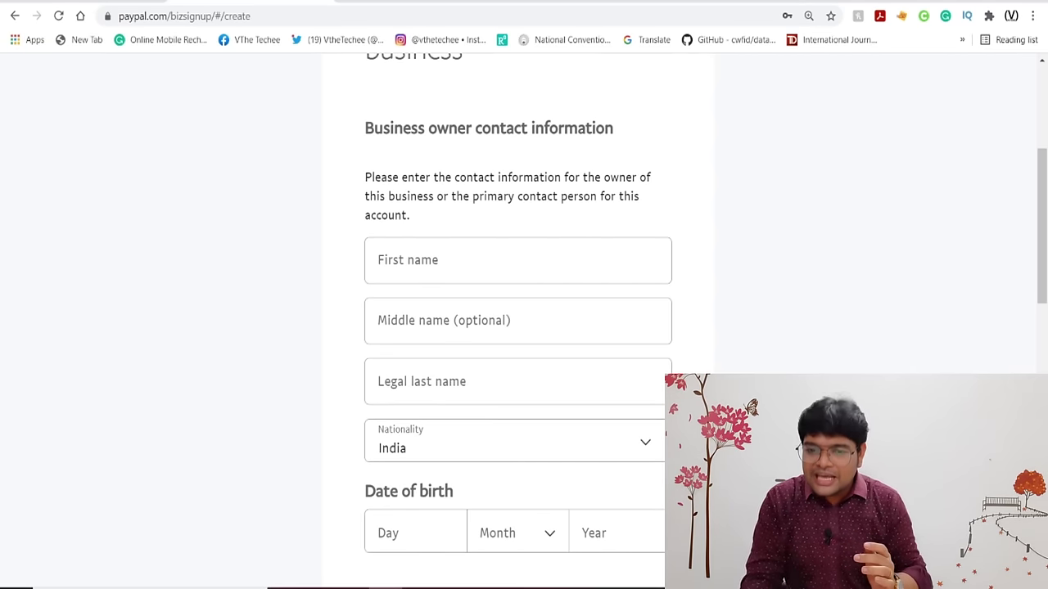
pyautogui.scroll(-3, 517, 328)
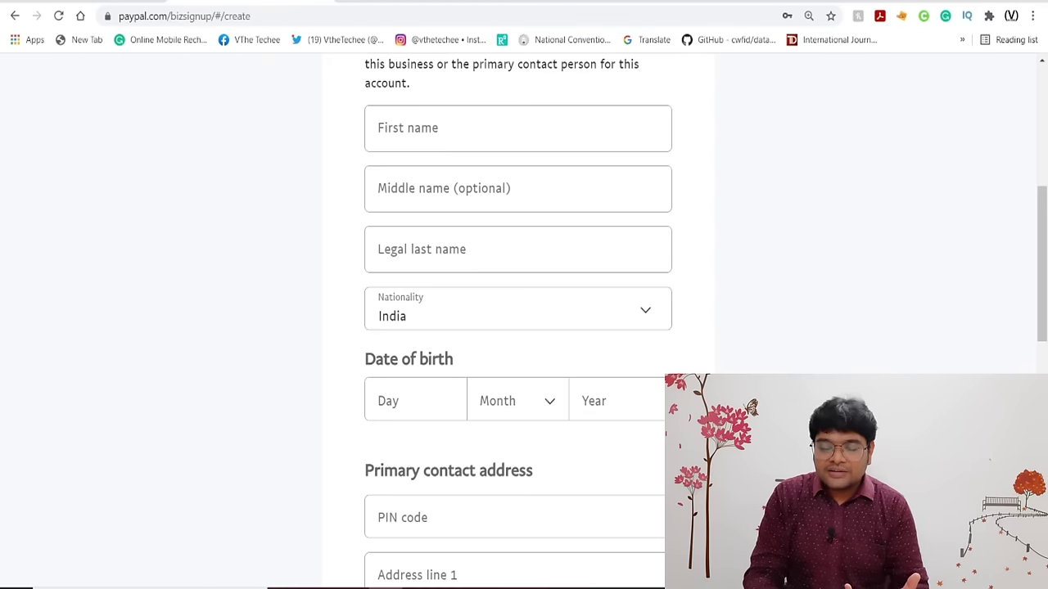
pyautogui.scroll(-5, 517, 328)
pyautogui.scroll(-3, 517, 328)
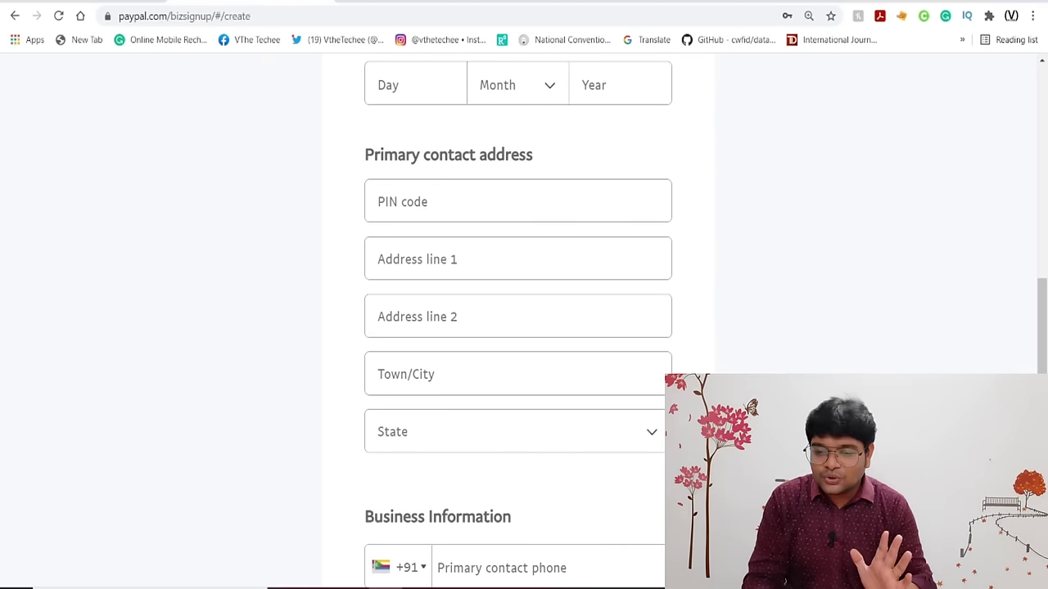
pyautogui.scroll(-5, 299, 351)
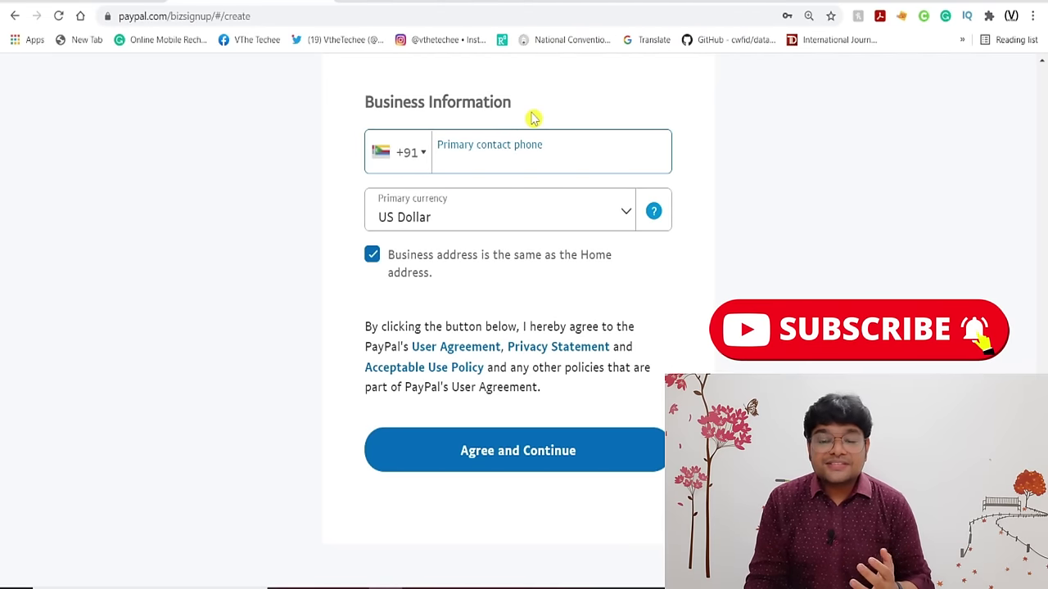
pyautogui.click(505, 163)
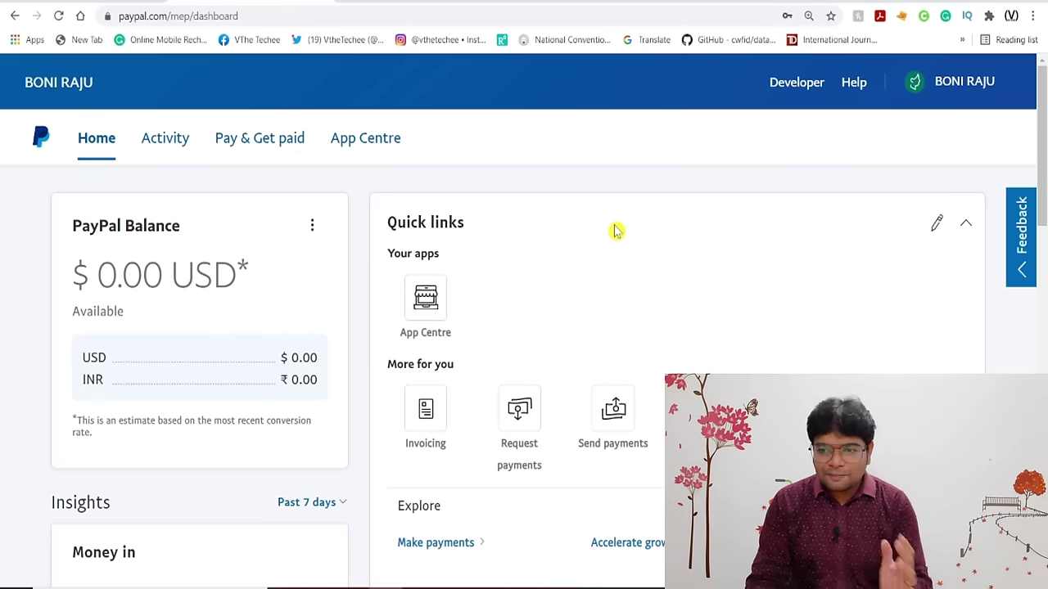
# Scroll through the new business dashboard's sections to review them.
pyautogui.scroll(-8, 614, 230)
pyautogui.scroll(8, 614, 230)
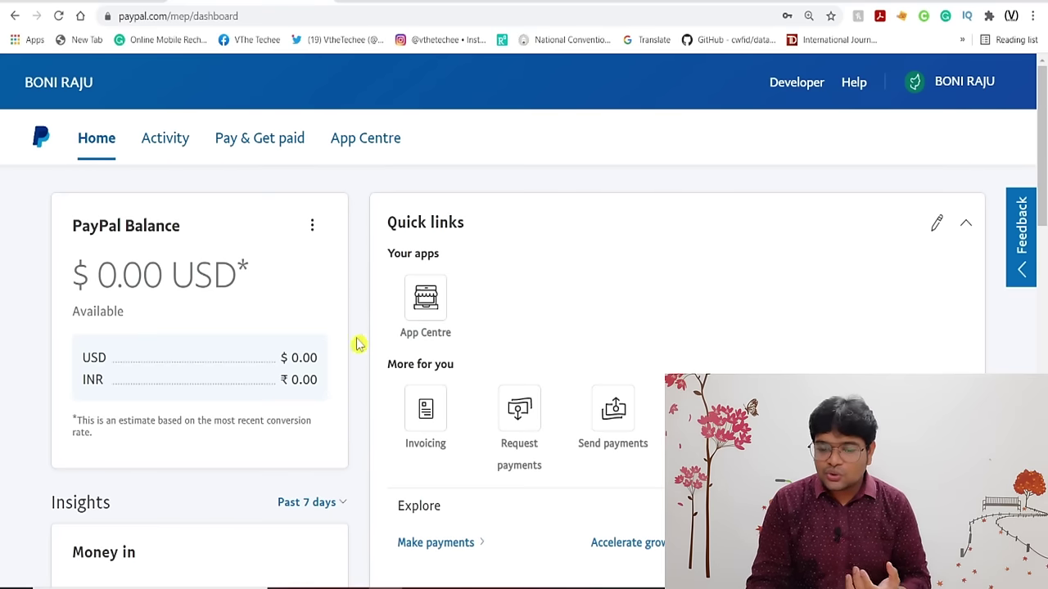
pyautogui.scroll(-3, 688, 413)
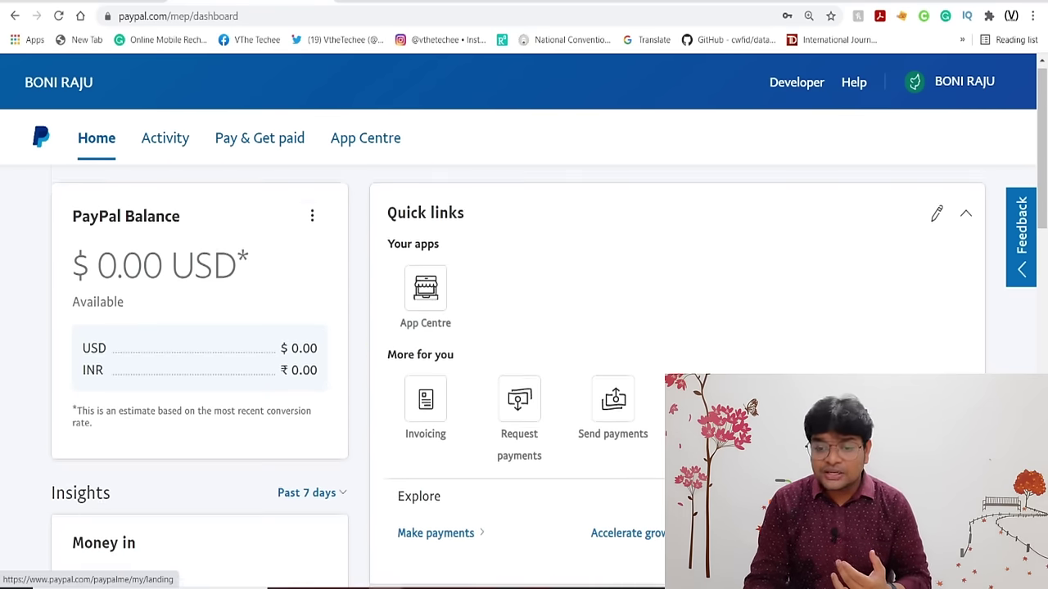
pyautogui.scroll(-9, 524, 344)
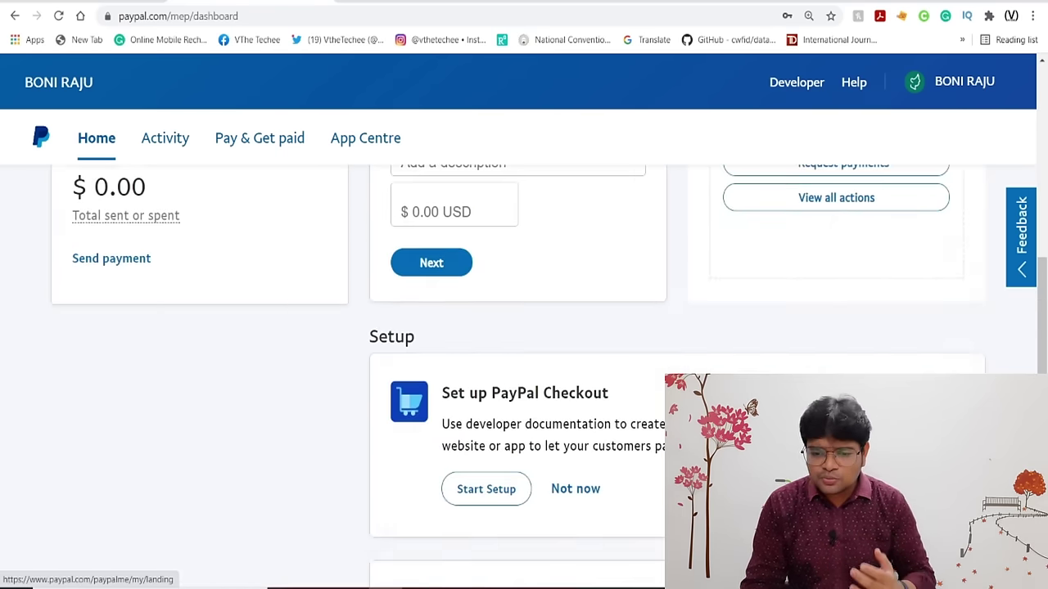
pyautogui.press('Home')
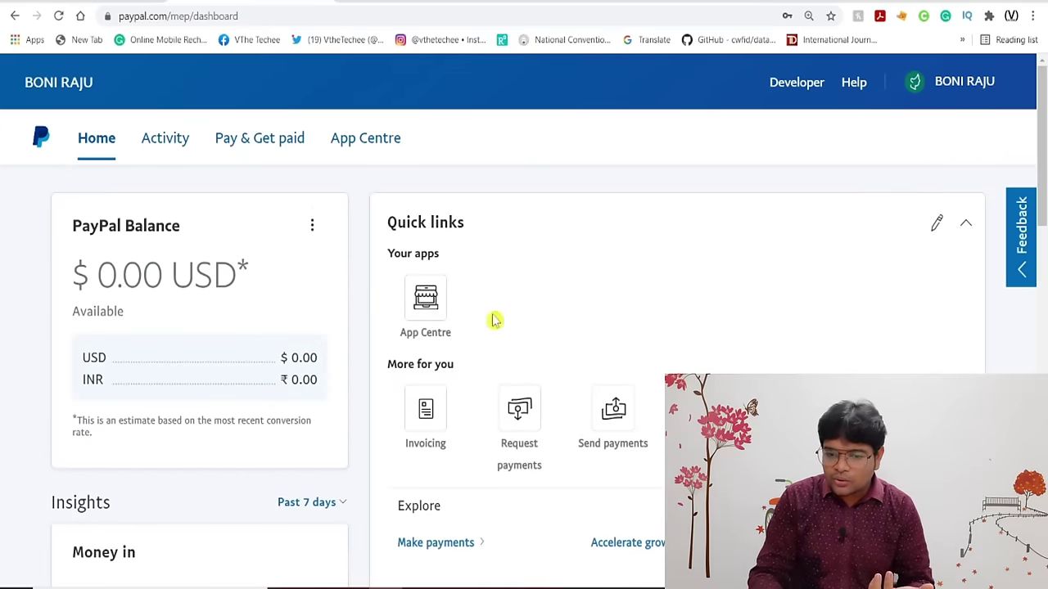
pyautogui.scroll(-4, 569, 405)
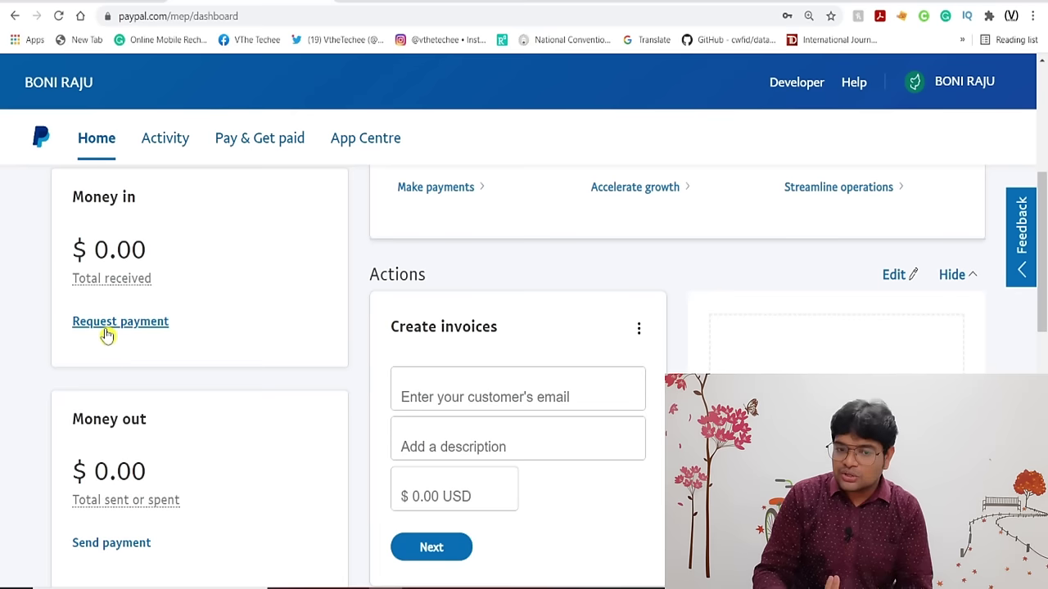
pyautogui.scroll(-2, 254, 344)
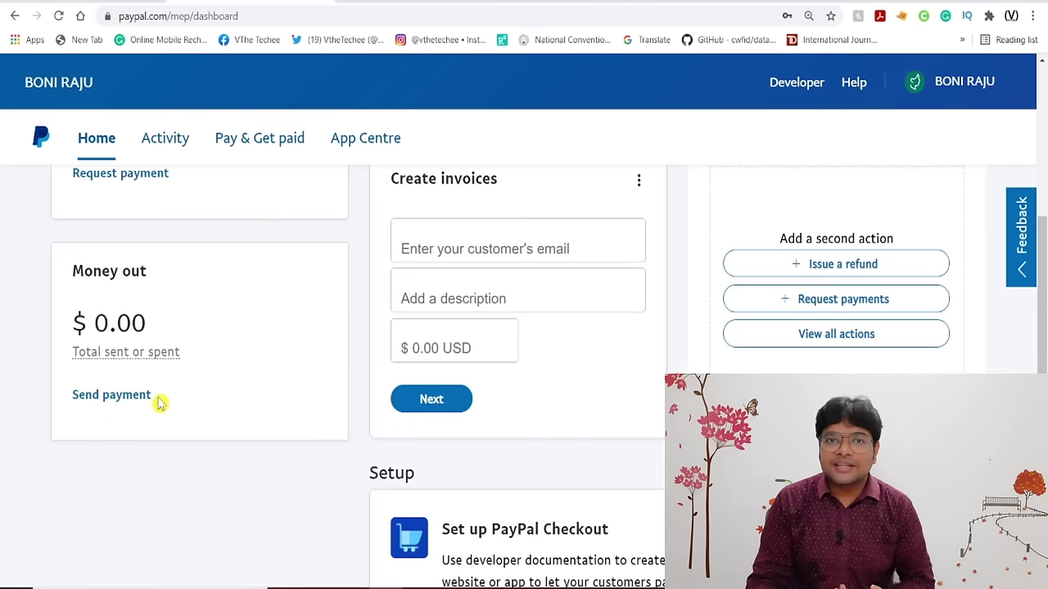
pyautogui.scroll(4, 248, 329)
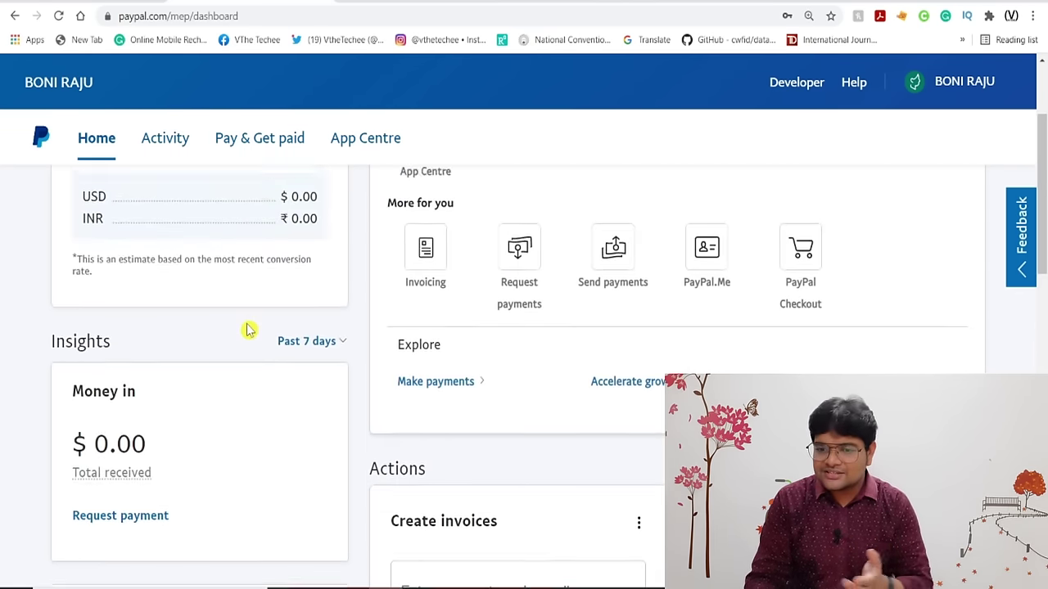
pyautogui.scroll(1, 528, 301)
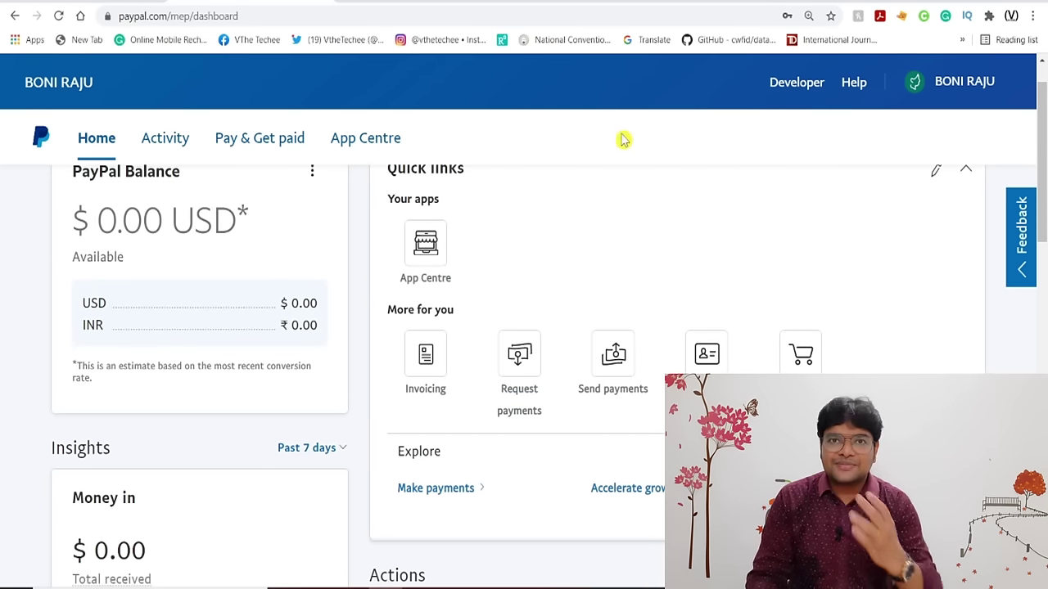
pyautogui.scroll(-2, 668, 124)
pyautogui.scroll(1, 669, 124)
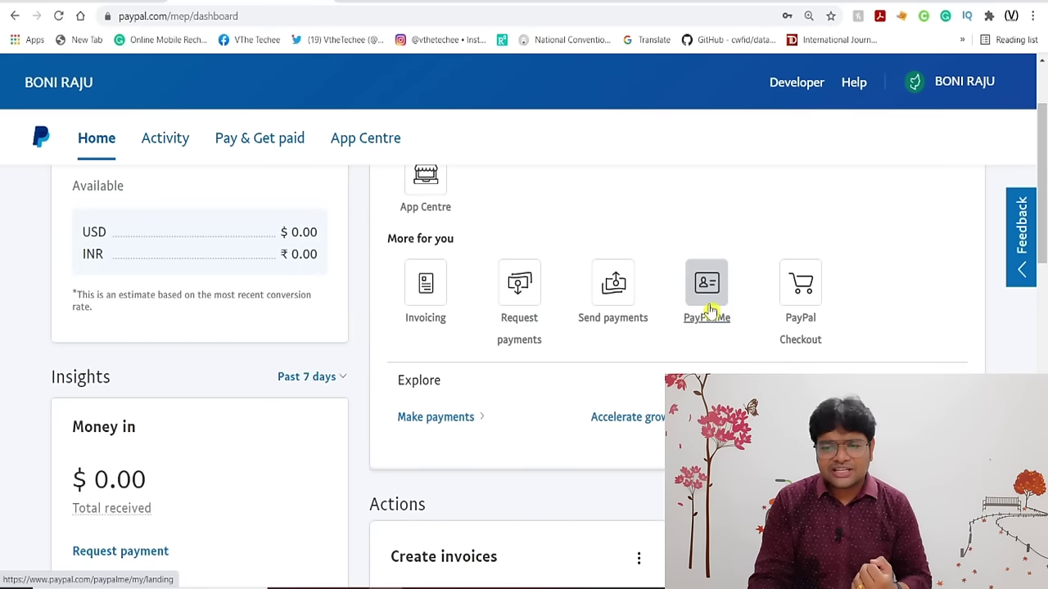
pyautogui.scroll(-10, 692, 346)
pyautogui.scroll(-1, 786, 262)
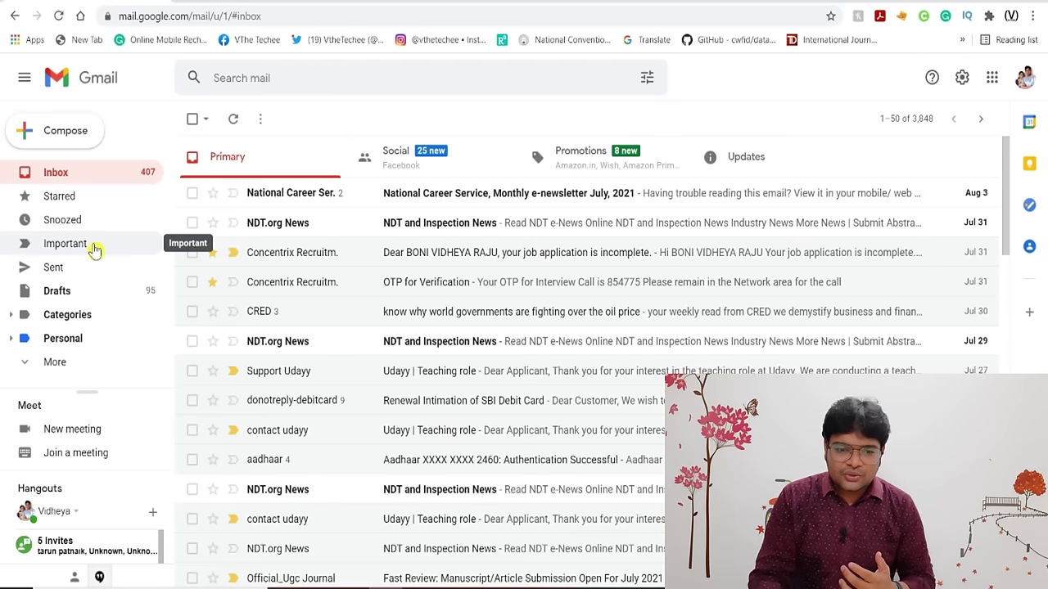
# Find the Welcome to PayPal email under All Mail and follow its activation link.
pyautogui.click(50, 363)
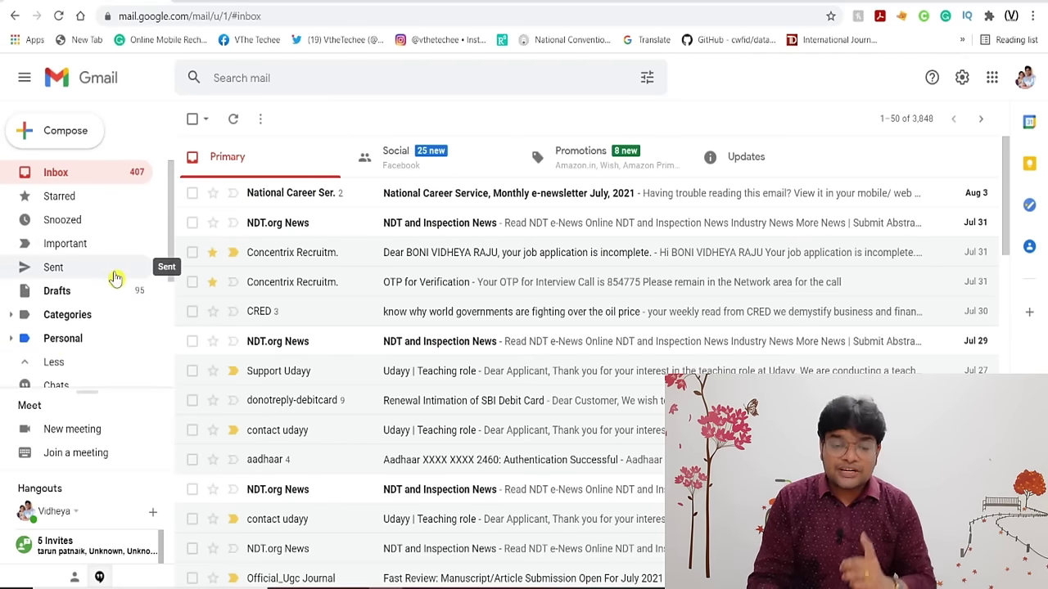
pyautogui.scroll(-3, 116, 279)
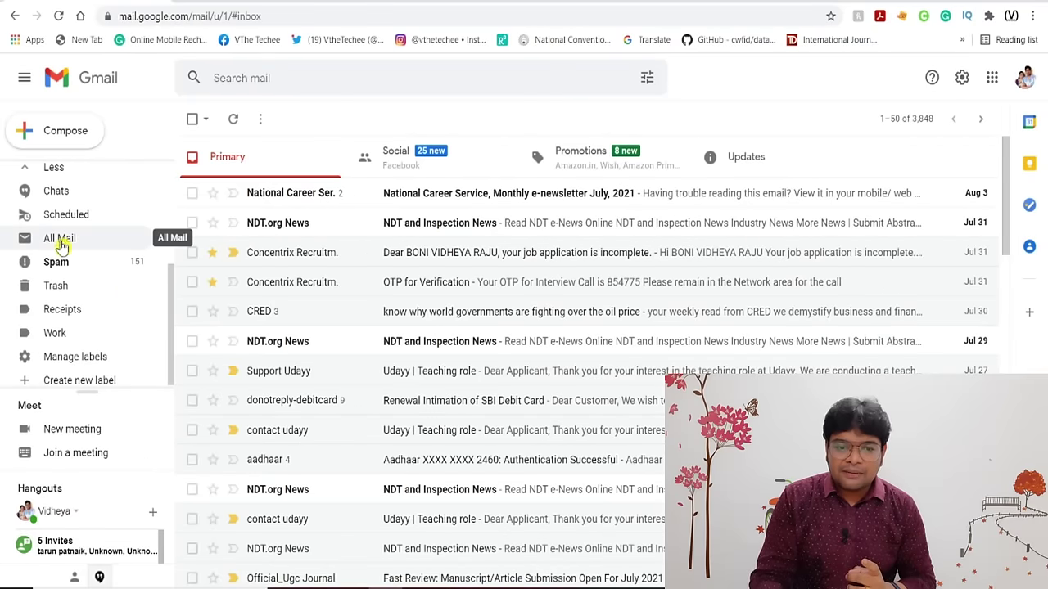
pyautogui.click(61, 243)
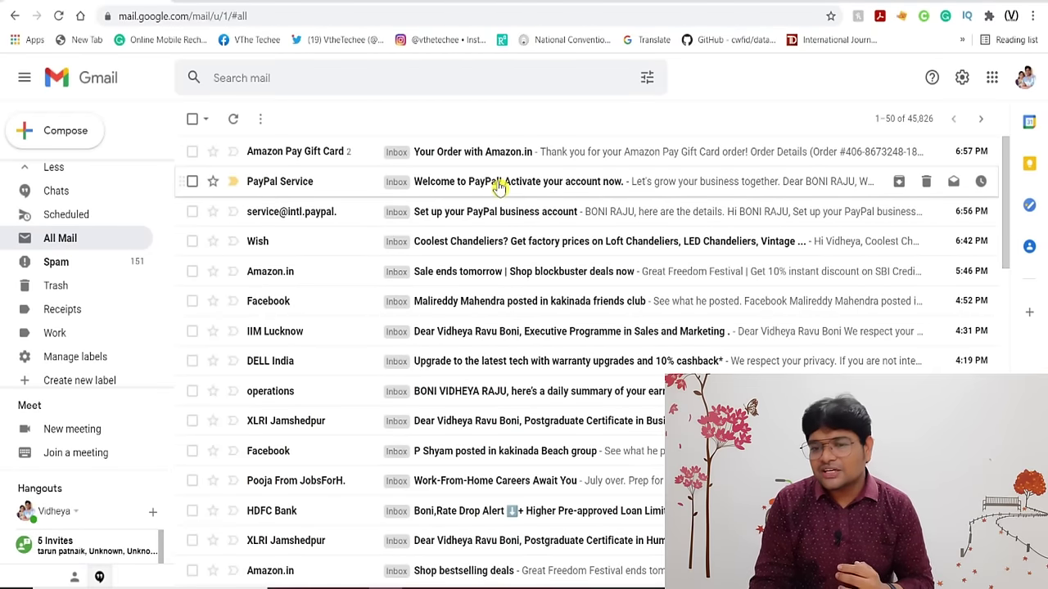
pyautogui.click(602, 183)
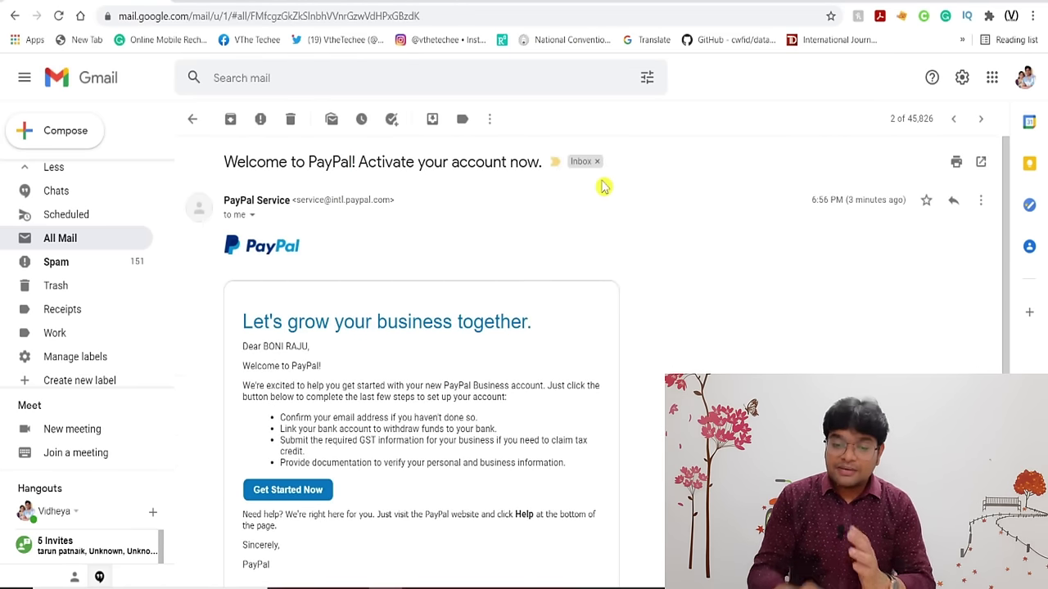
pyautogui.scroll(-3, 608, 409)
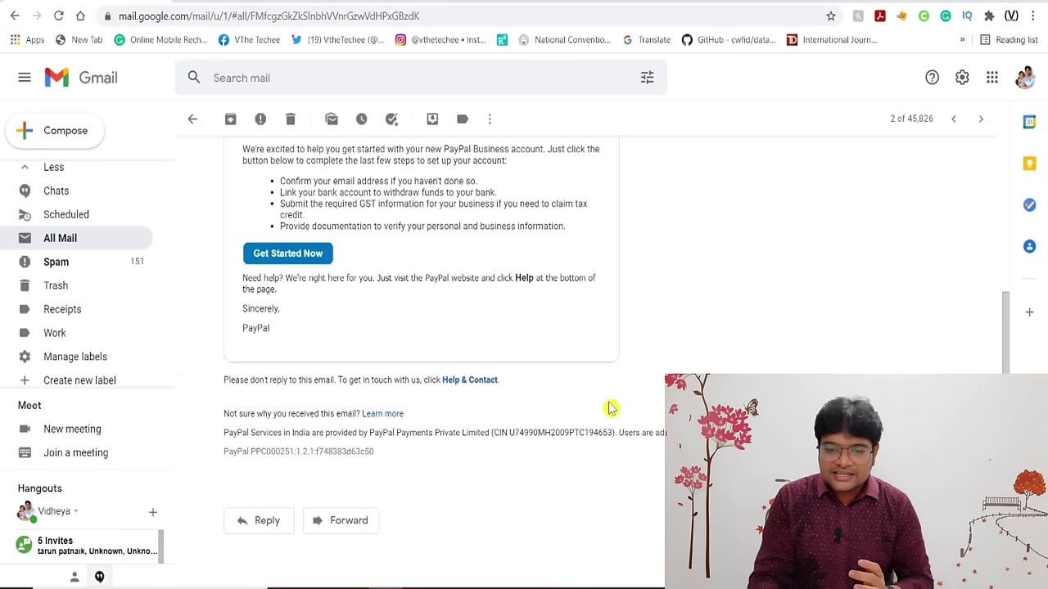
pyautogui.click(298, 259)
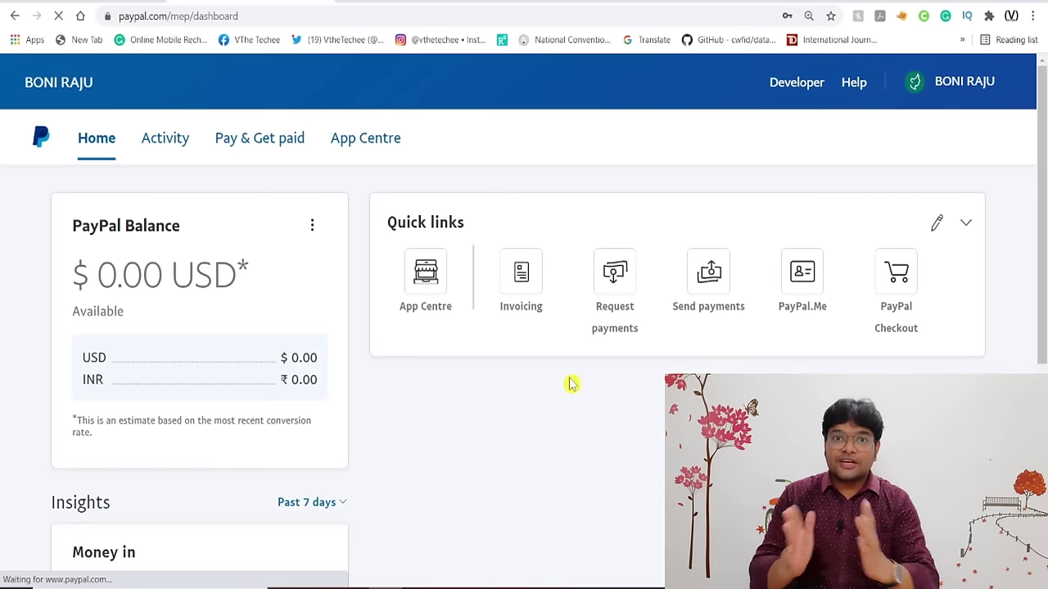
# Scroll down the dashboard to the Notifications and the international-payments account alert.
pyautogui.scroll(-5, 571, 384)
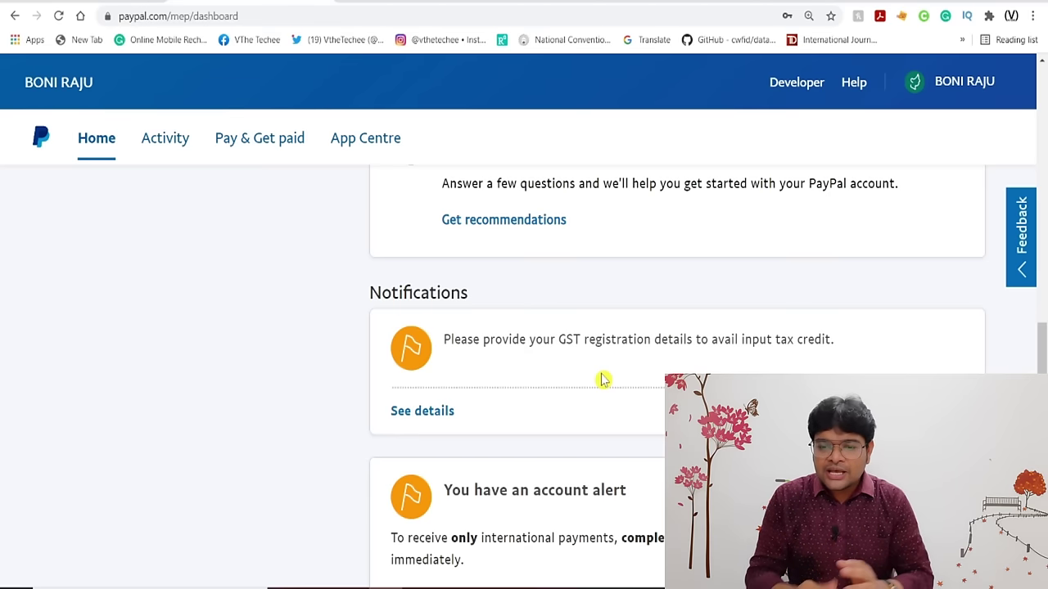
pyautogui.scroll(-3, 601, 379)
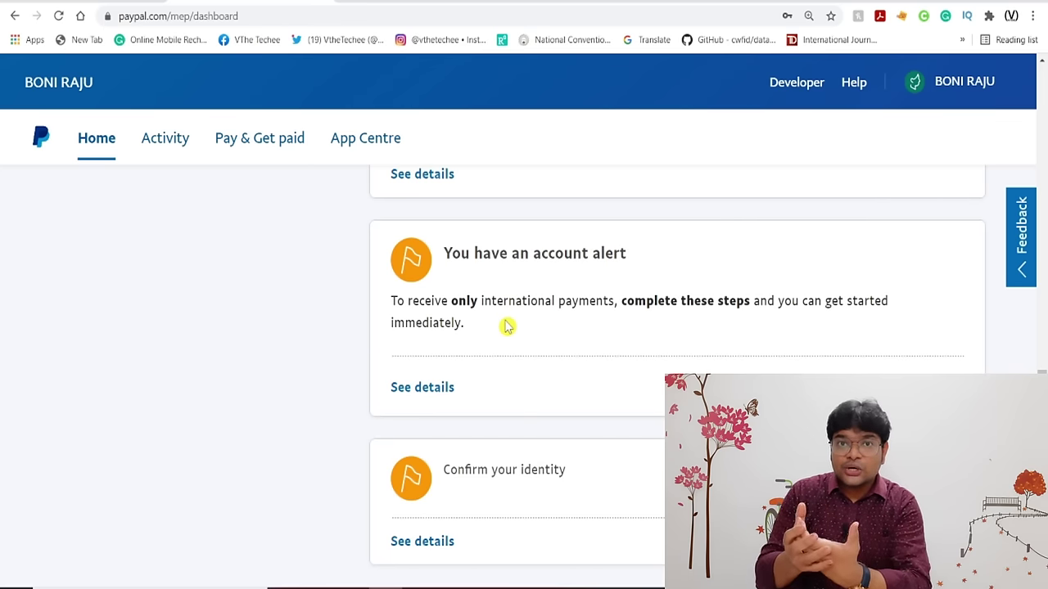
# Open the account alert's details and start the verification with Get Started.
pyautogui.click(412, 389)
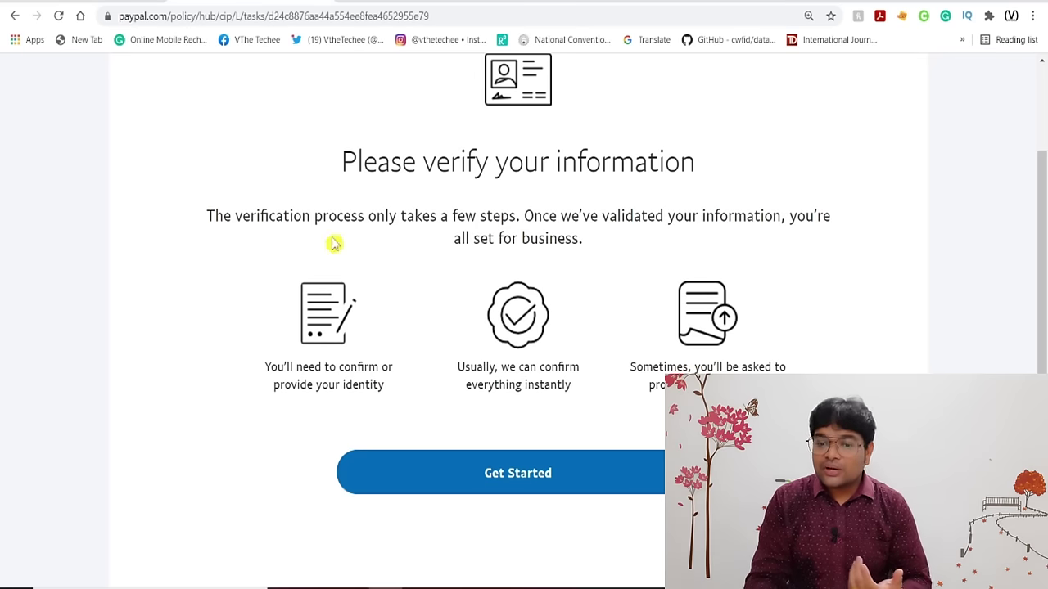
pyautogui.scroll(-1, 655, 286)
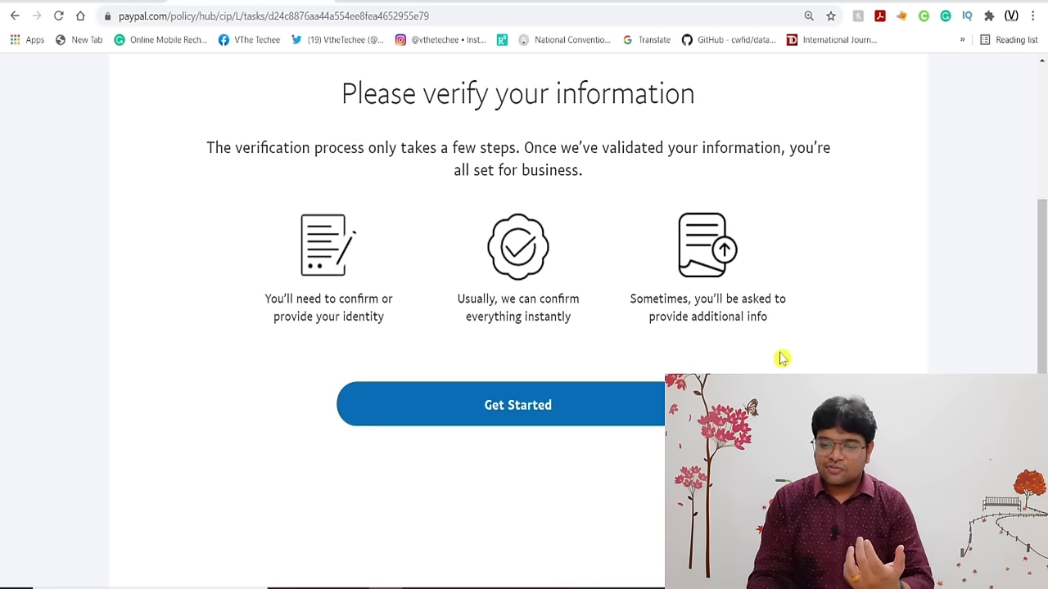
pyautogui.click(554, 409)
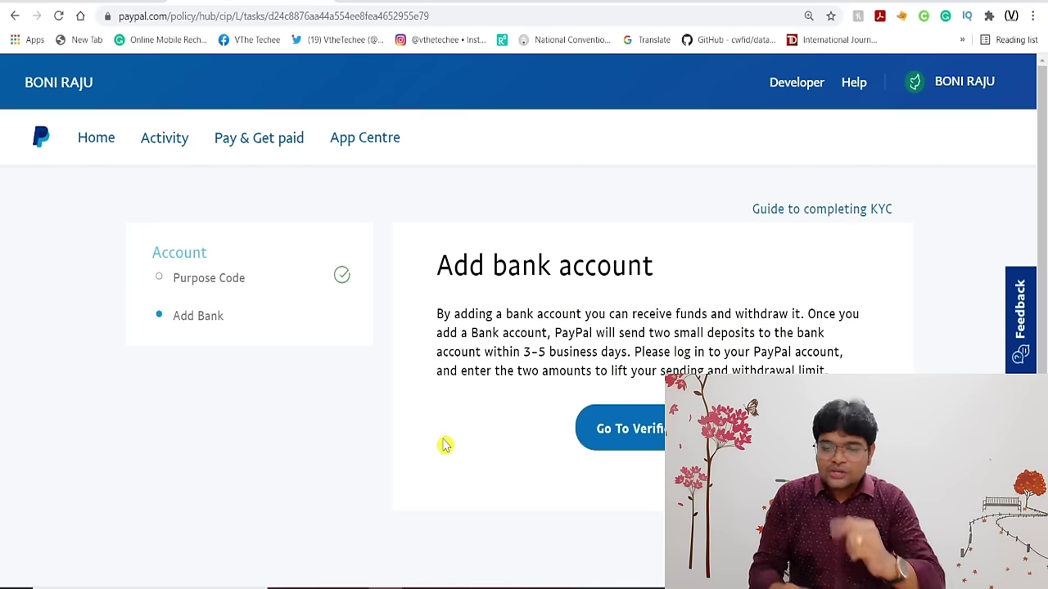
# Go to the bank account verification and begin linking a new bank account.
pyautogui.click(655, 442)
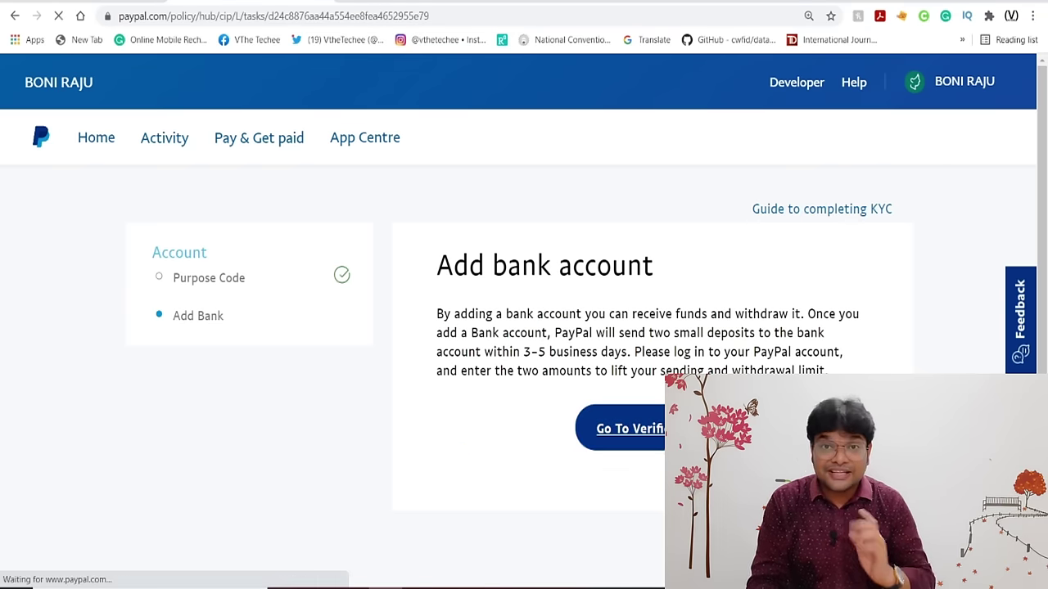
pyautogui.scroll(-10, 241, 311)
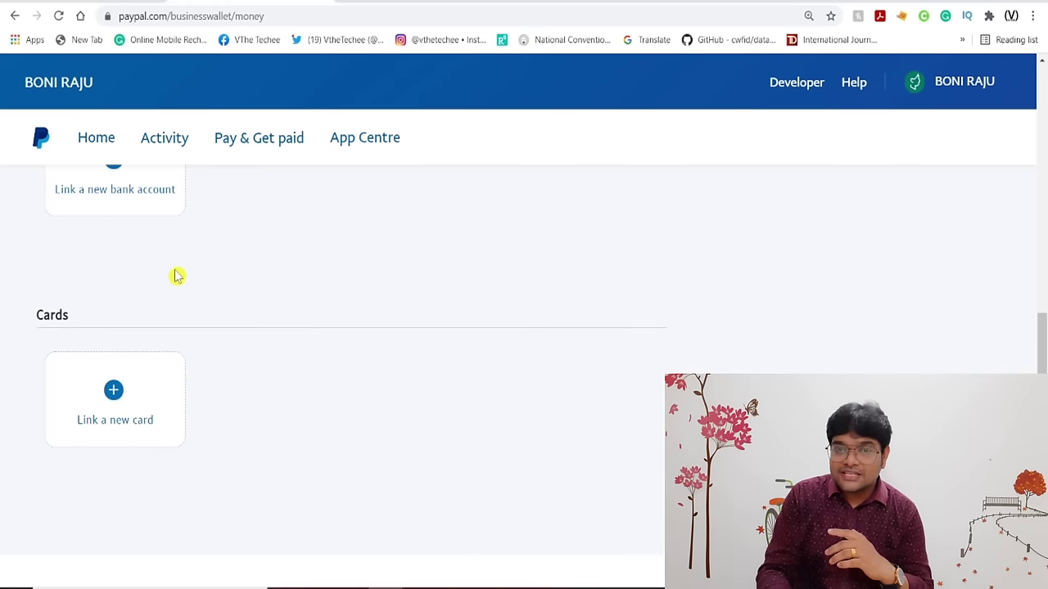
pyautogui.scroll(2, 176, 277)
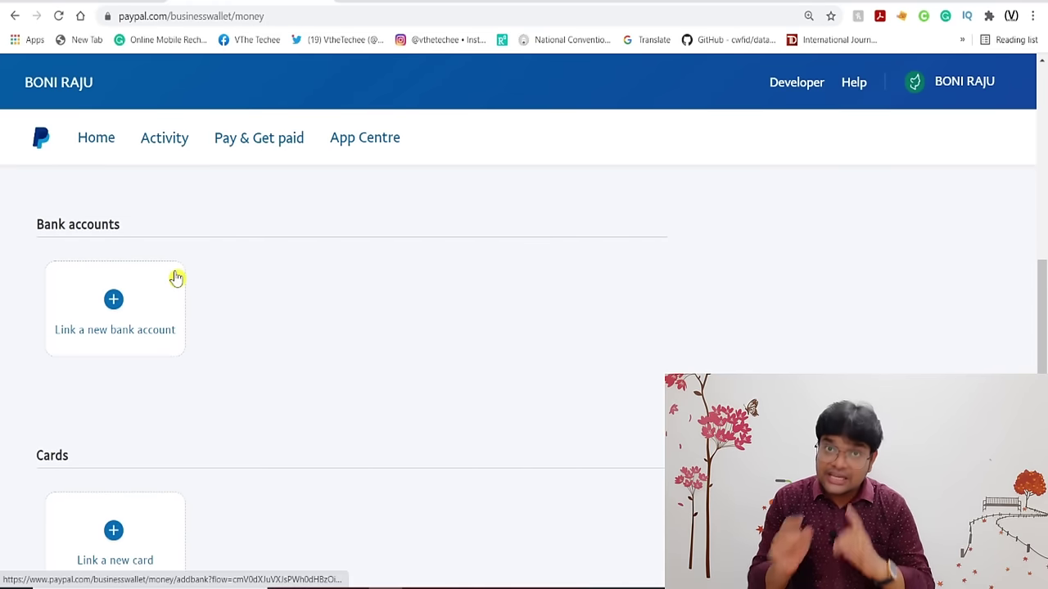
pyautogui.click(115, 303)
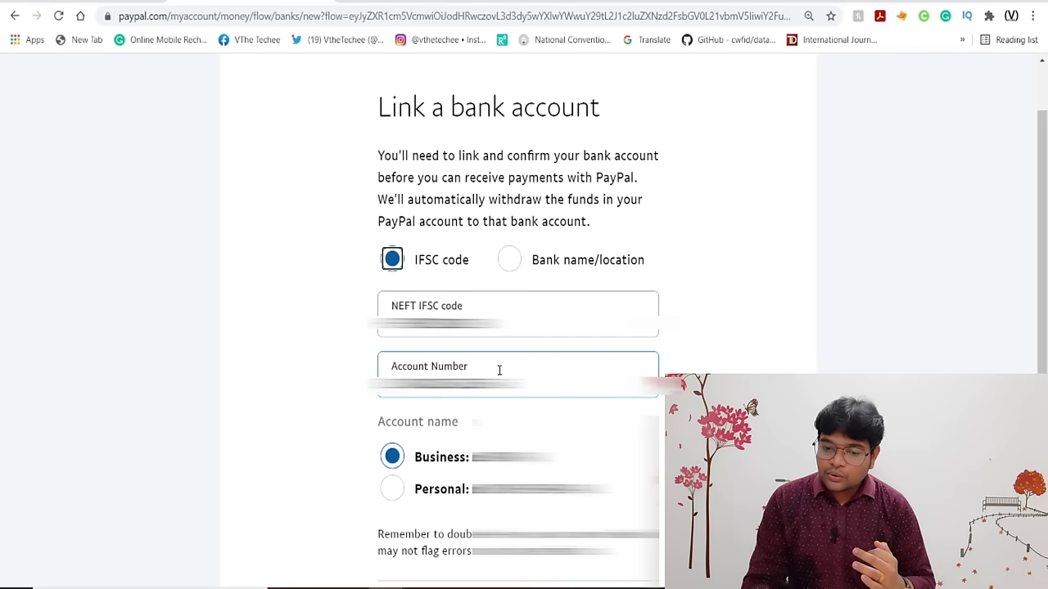
# Find the bank by name and location, review the state and city lists, and submit it.
pyautogui.click(510, 261)
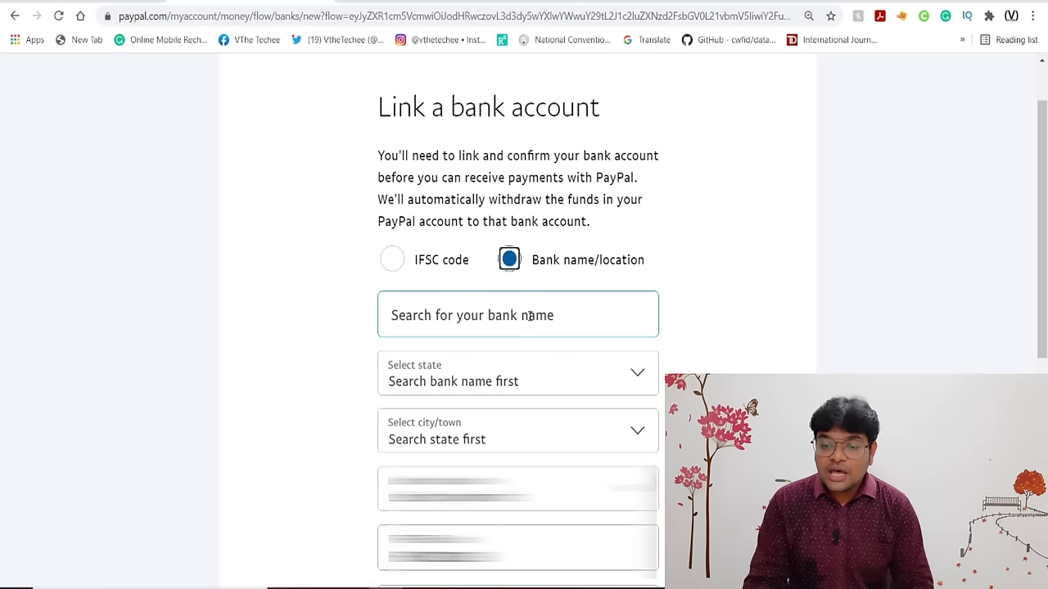
pyautogui.scroll(-1, 568, 318)
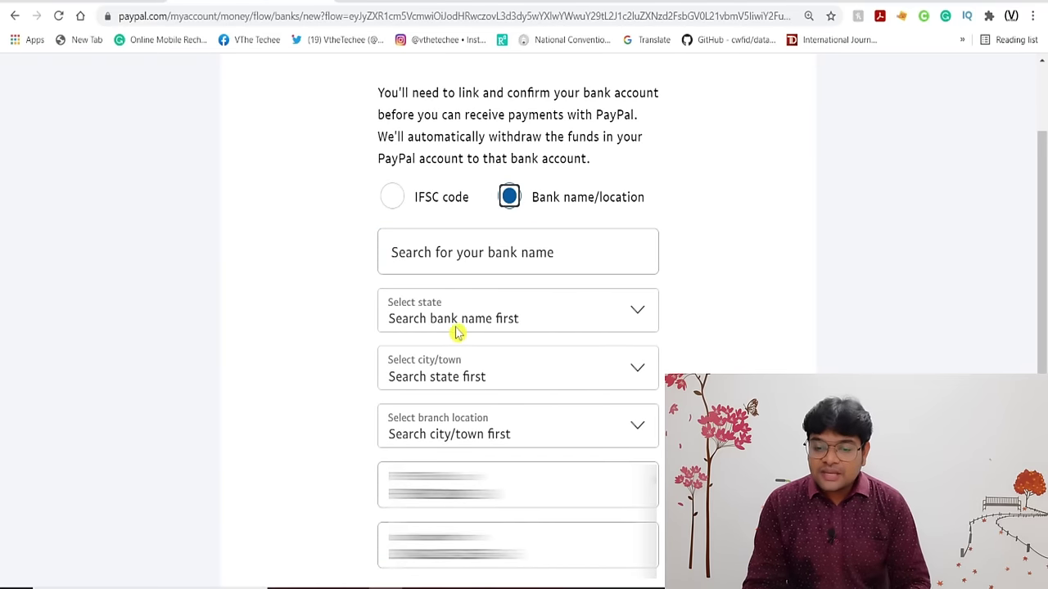
pyautogui.click(569, 327)
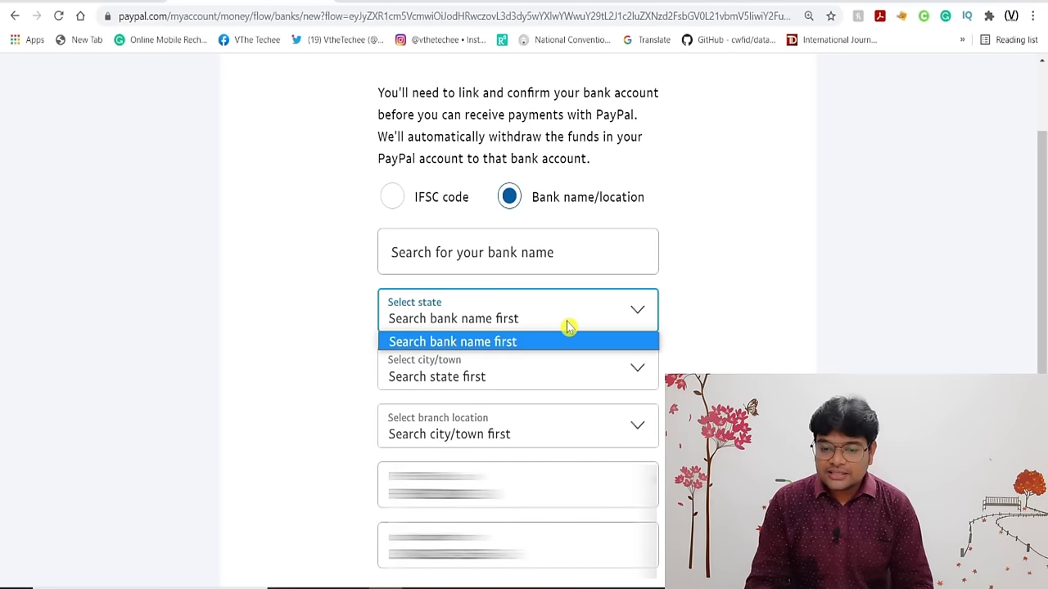
pyautogui.click(292, 340)
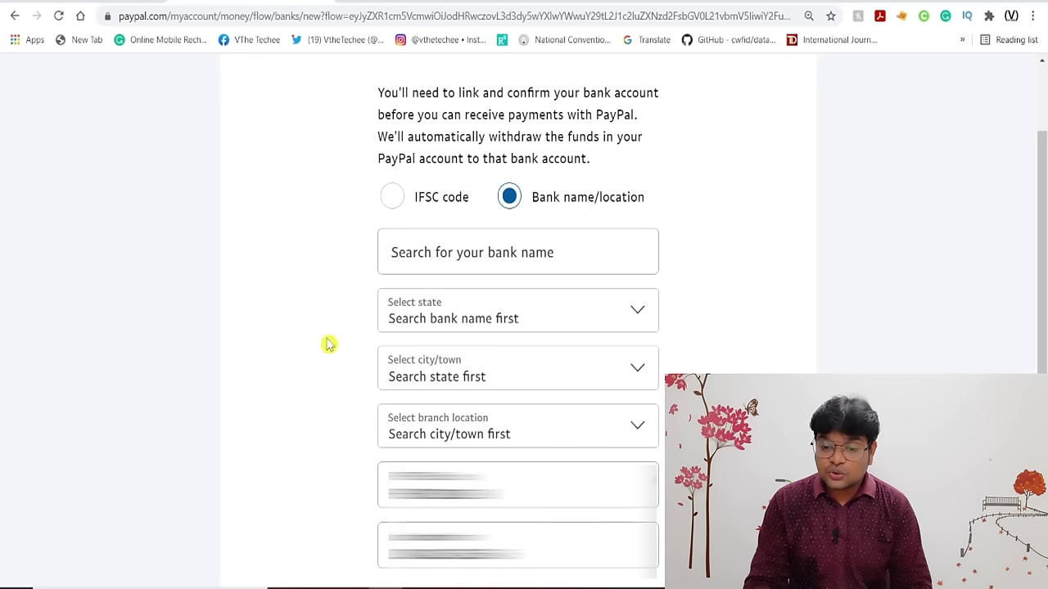
pyautogui.click(508, 376)
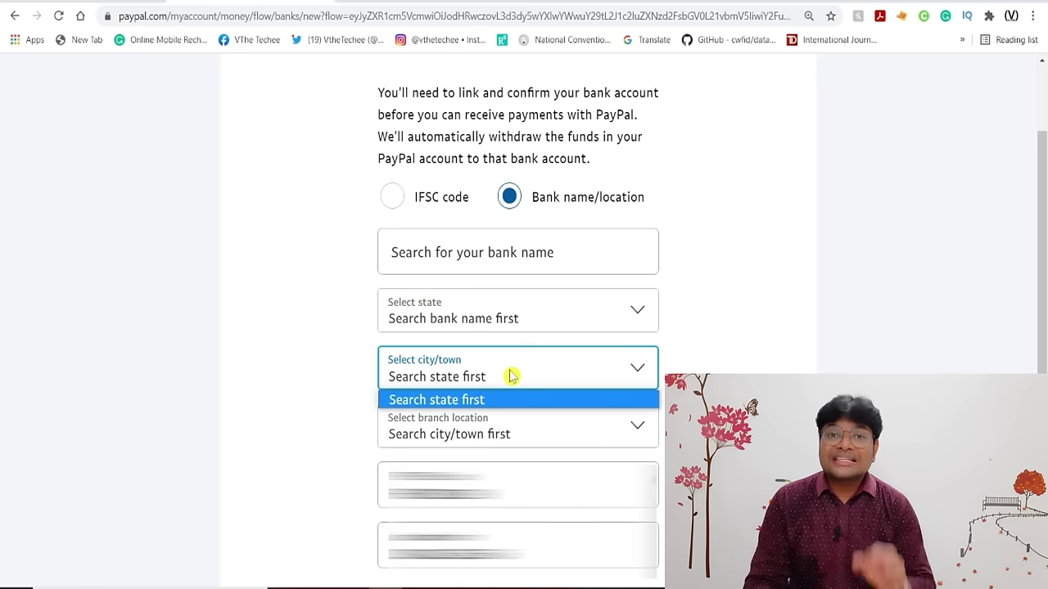
pyautogui.click(305, 382)
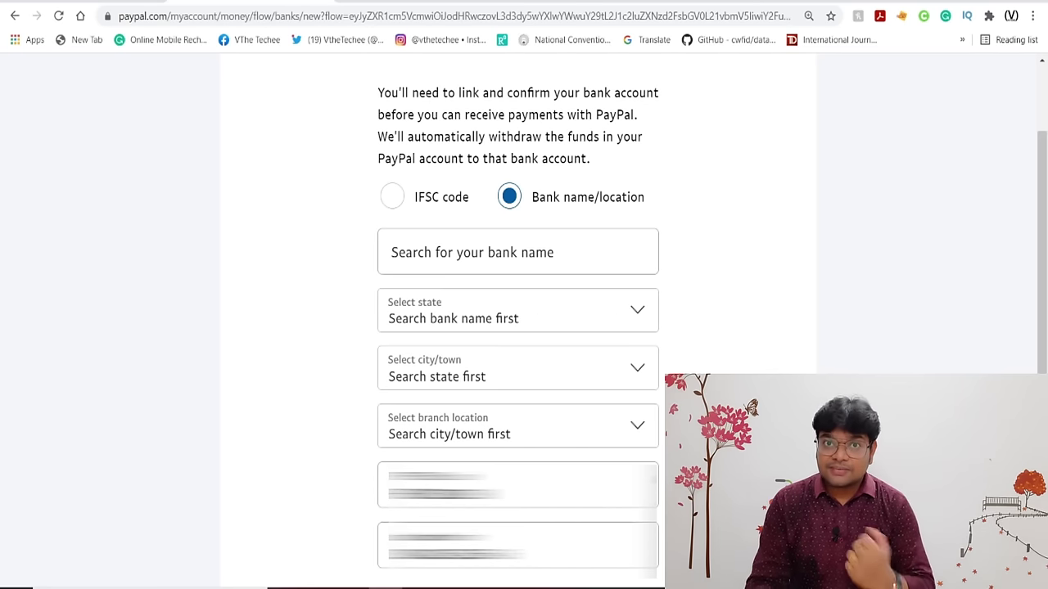
pyautogui.scroll(-5, 264, 480)
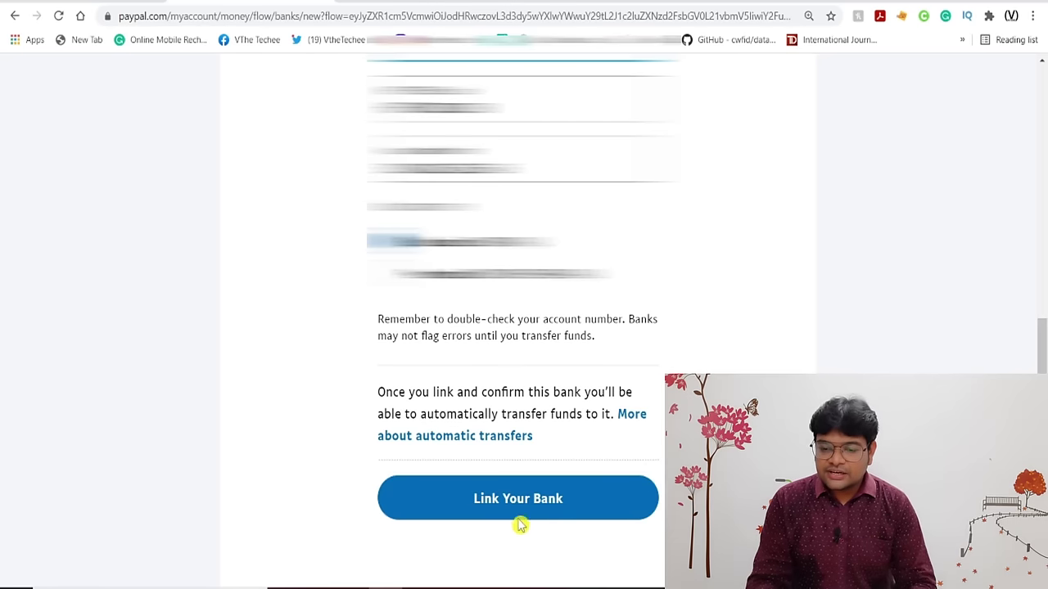
pyautogui.click(514, 505)
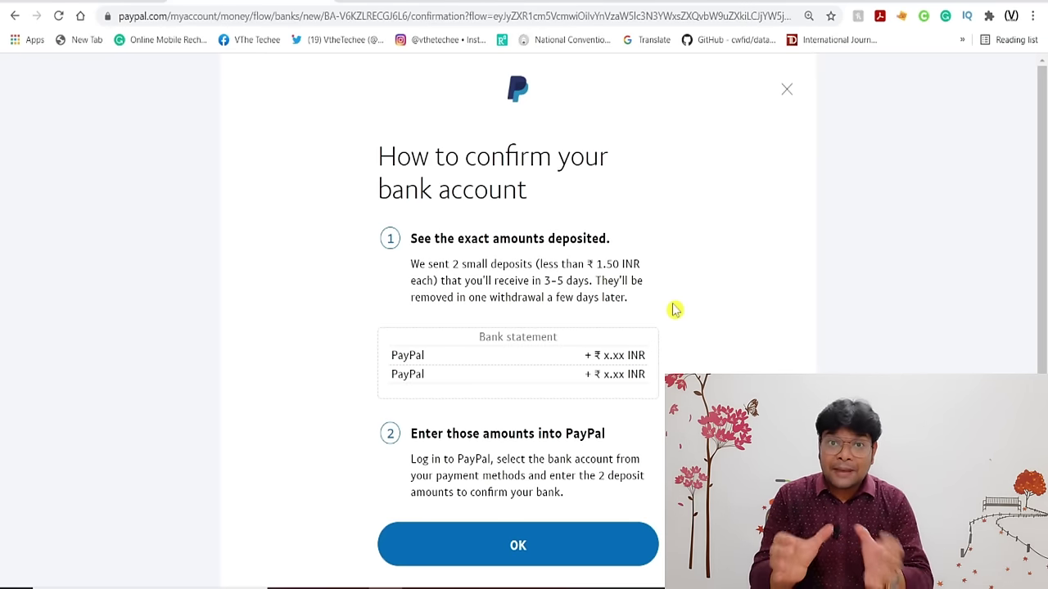
# Read the instructions for confirming the bank via two small deposits under ₹1.50.
pyautogui.scroll(-2, 675, 309)
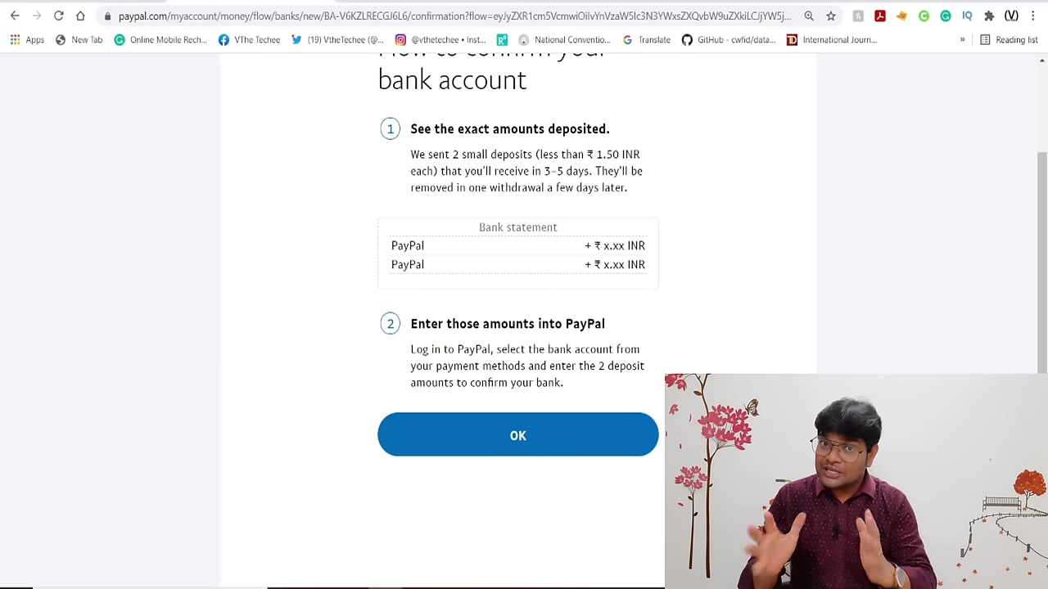
# Acknowledge the instructions and review the Money page listing HDFC BANK as confirmation pending.
pyautogui.click(522, 442)
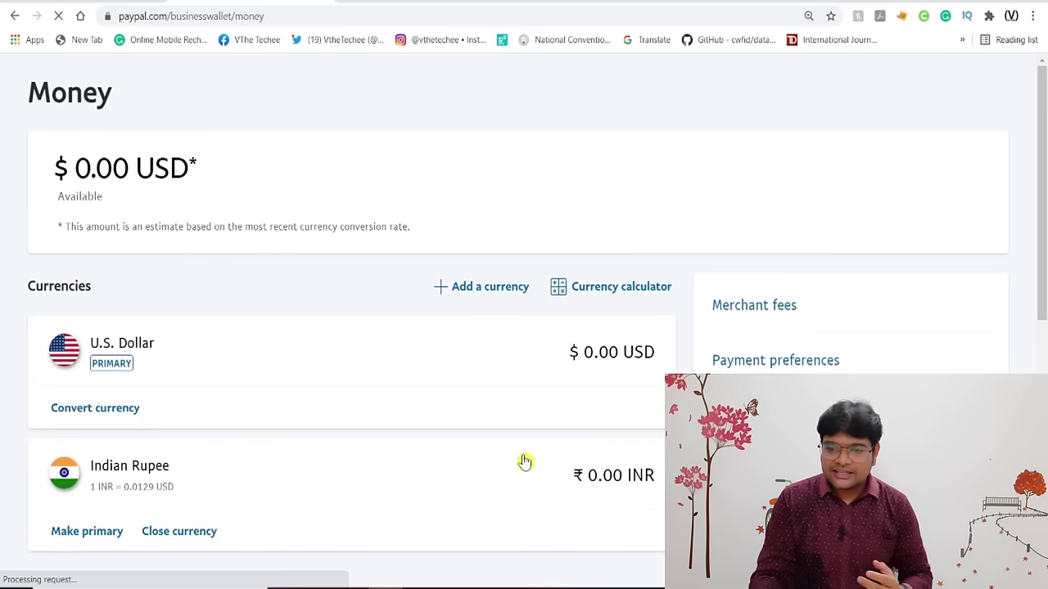
pyautogui.scroll(-10, 525, 462)
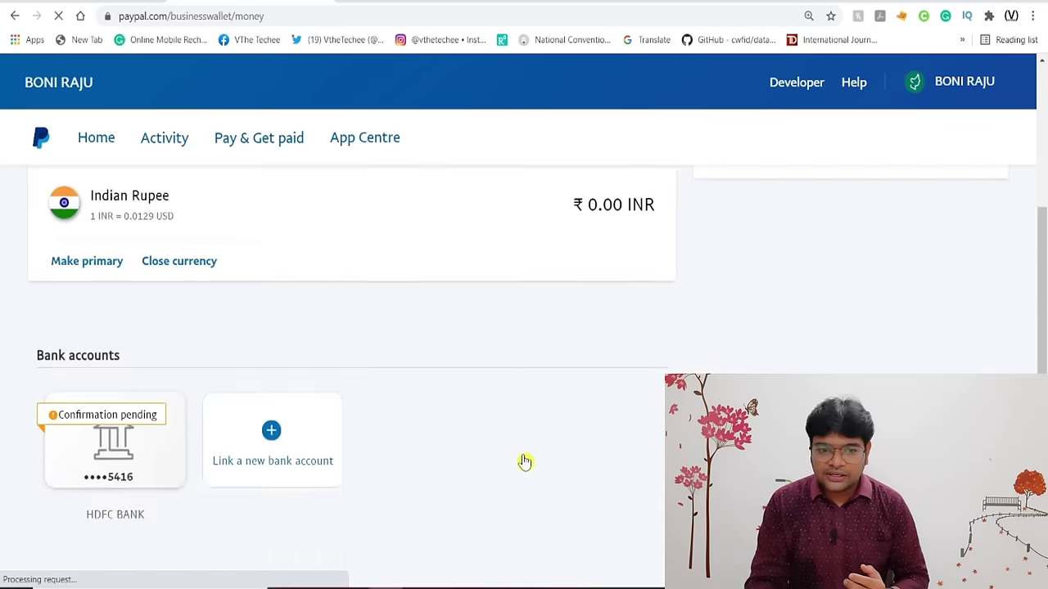
pyautogui.scroll(5, 525, 462)
pyautogui.scroll(-2, 525, 462)
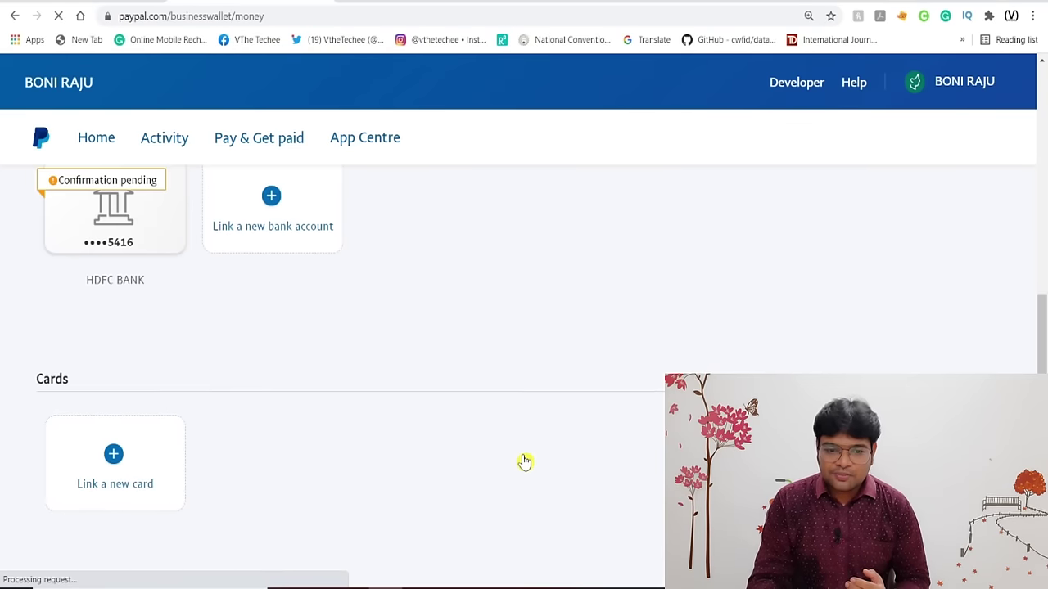
pyautogui.scroll(-2, 325, 376)
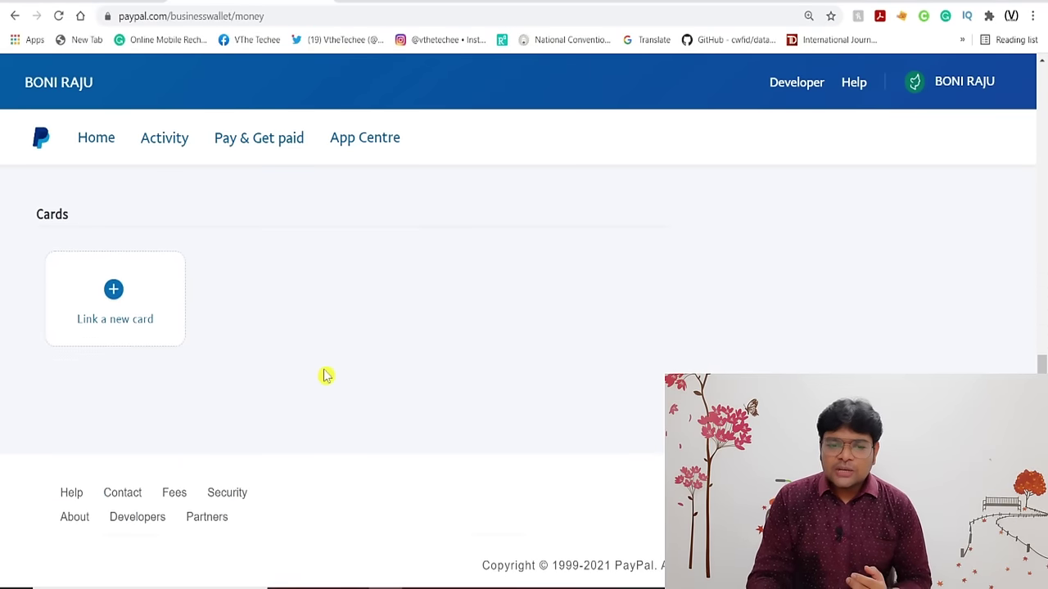
# Open the Link a new card form and check the card types, leaving the form without linking a card.
pyautogui.click(99, 300)
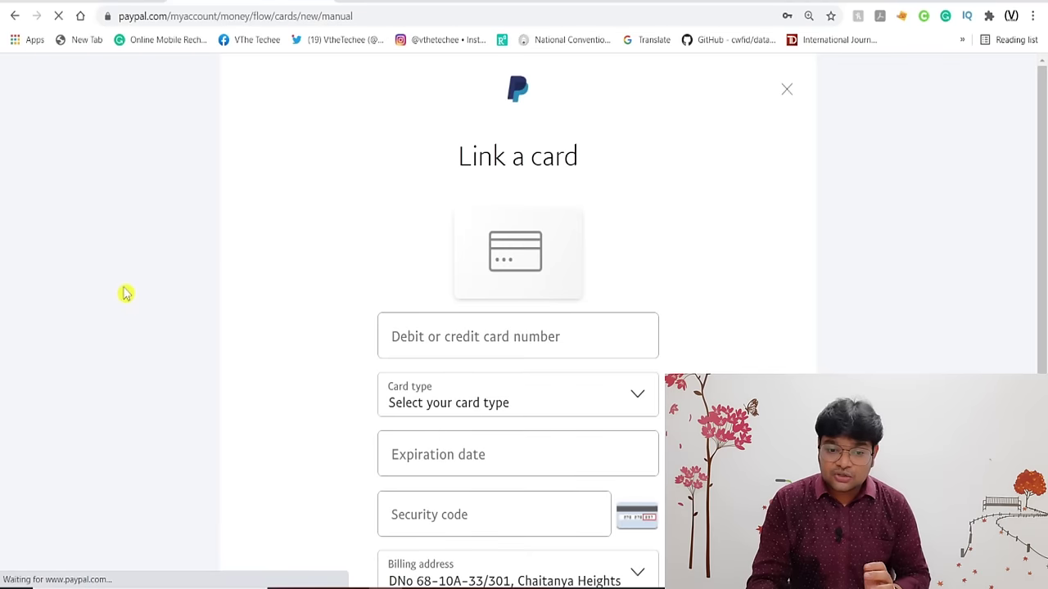
pyautogui.scroll(-1, 212, 310)
pyautogui.scroll(-2, 212, 310)
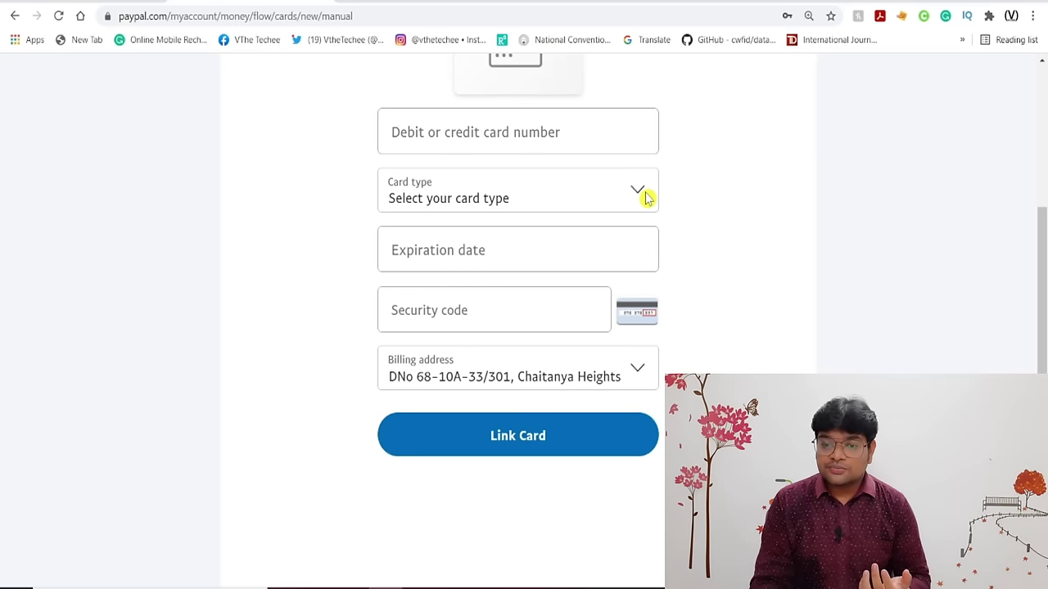
pyautogui.click(645, 198)
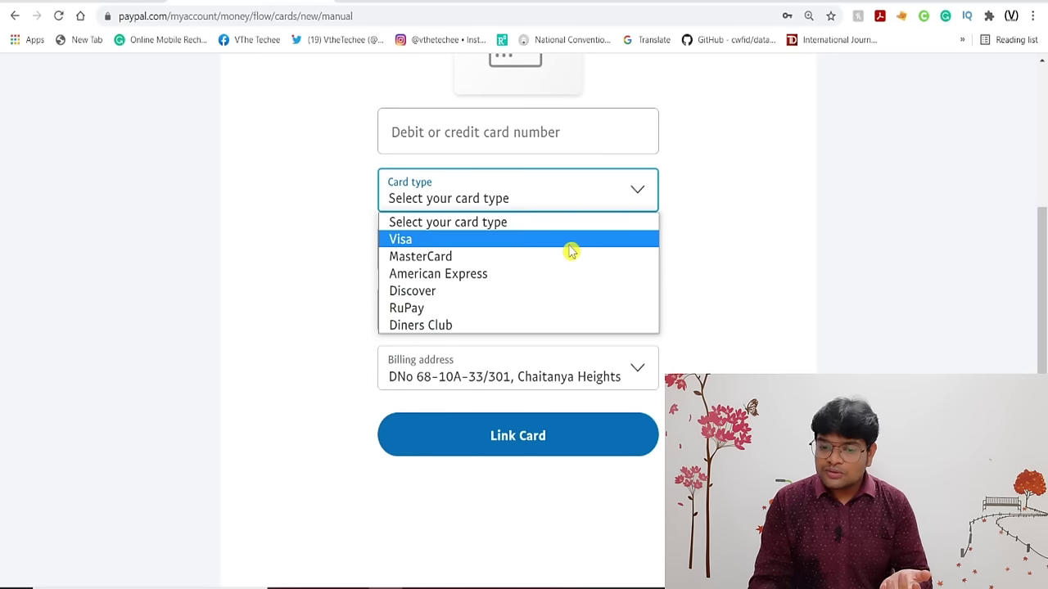
pyautogui.click(214, 309)
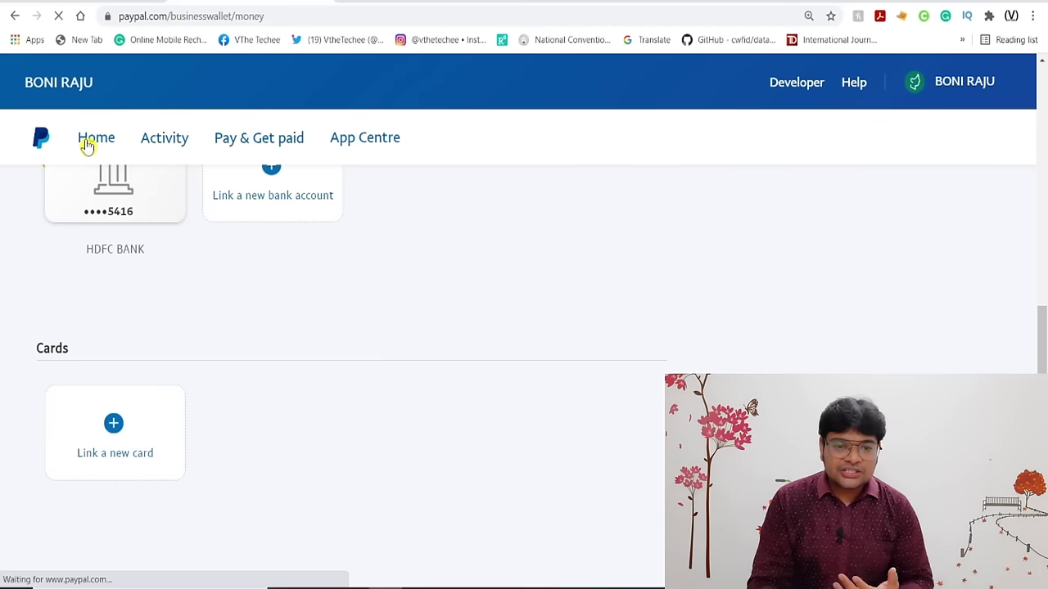
# Return Home and open the Activity page listing all transactions from the past 30 days.
pyautogui.click(87, 145)
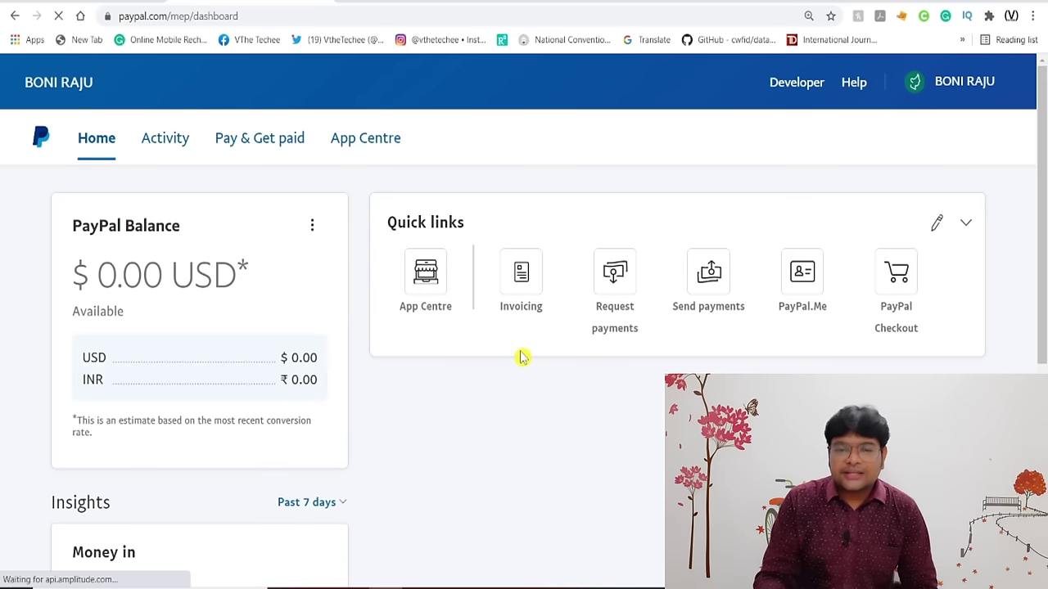
pyautogui.moveTo(163, 154)
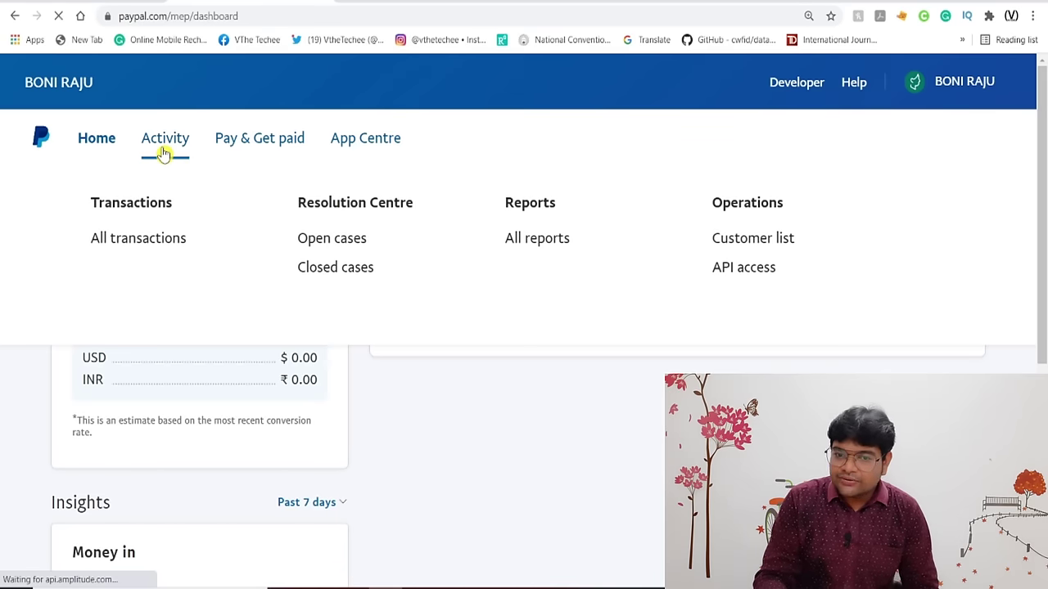
pyautogui.click(143, 250)
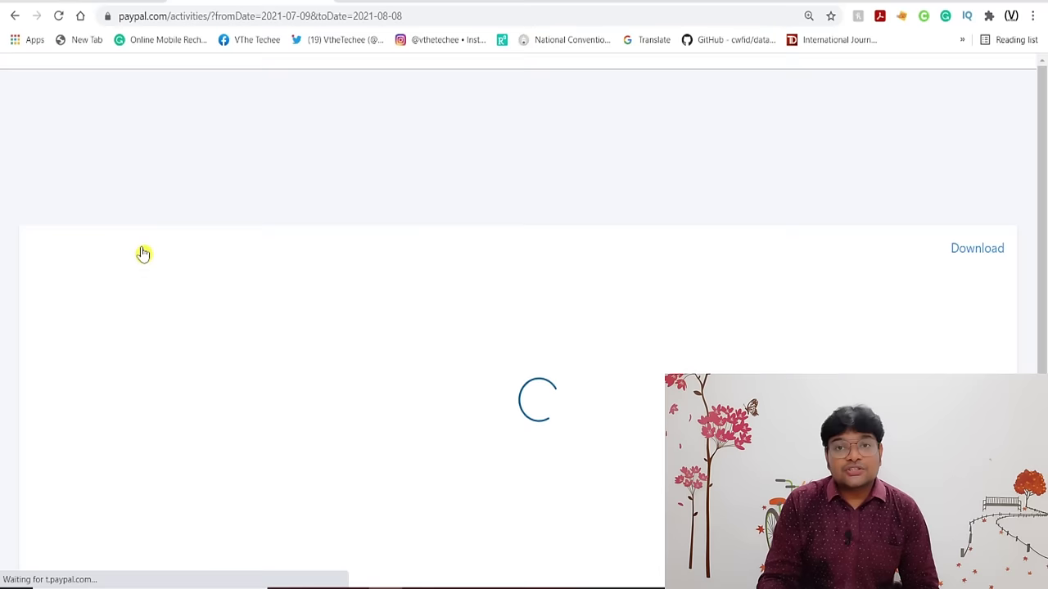